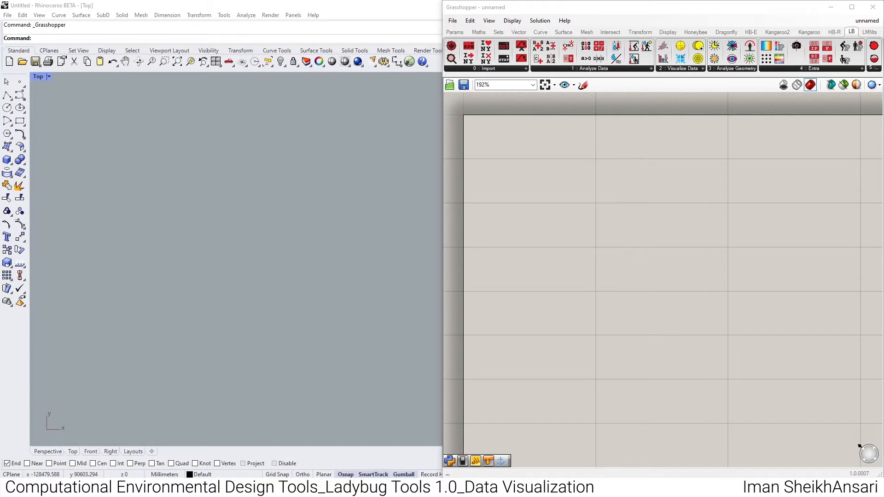
- Place an LB Download Weather component on the empty canvas
click(468, 68)
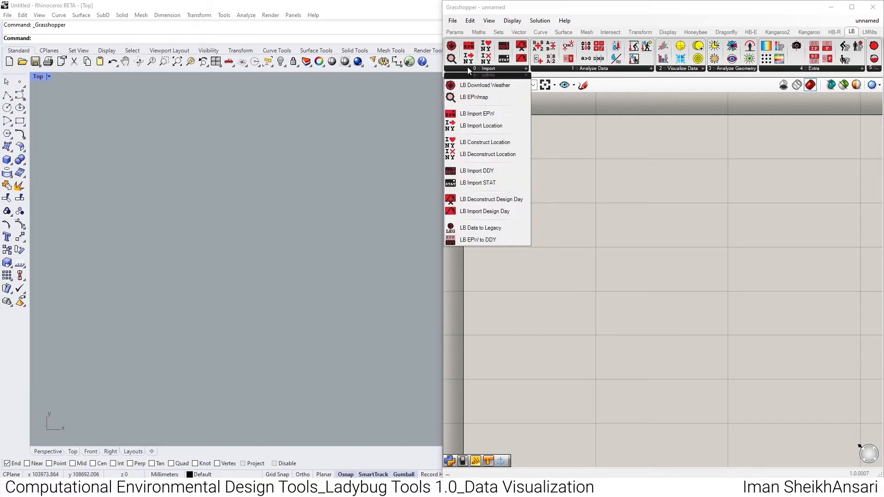
click(485, 85)
click(665, 175)
- Add a panel holding the Tehran-Khomeini Intl AP TMYx weather zip URL from climate.onebuilding.org and connect it to _weather_URL
double_click(578, 173)
text(panel)
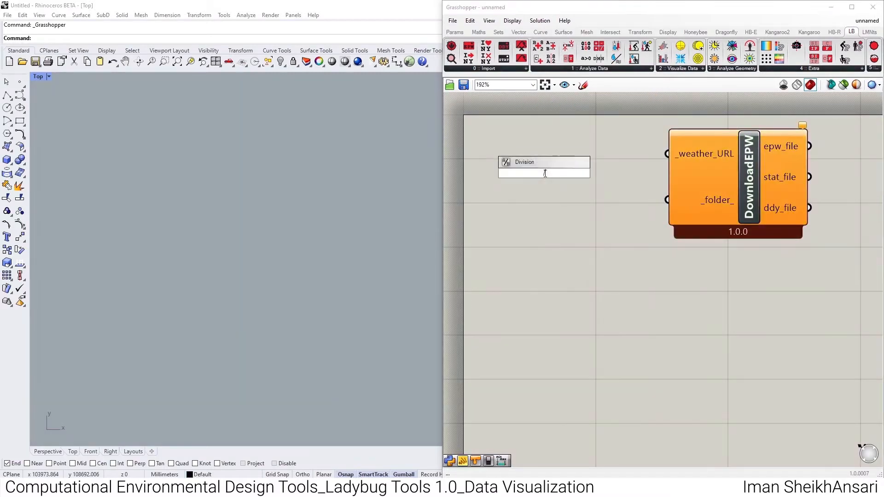
key(Return)
double_click(551, 174)
key(ctrl+v)
key(ctrl+a)
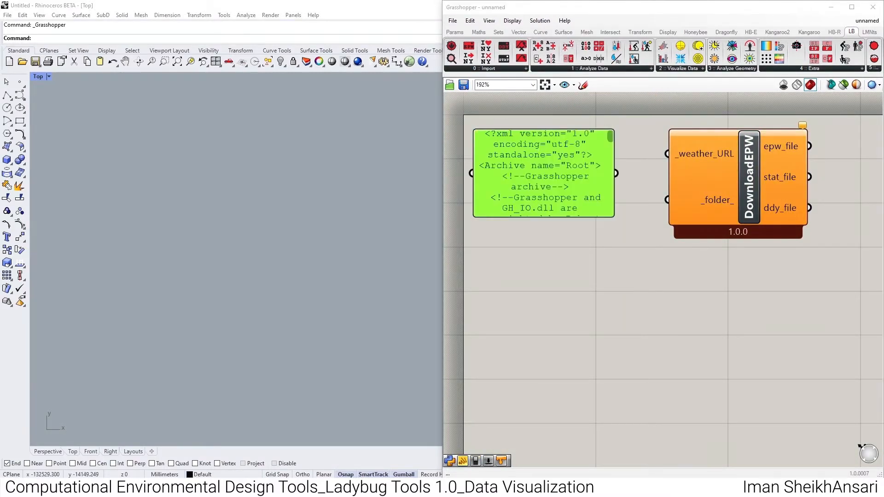
double_click(550, 185)
text(http://climate.onebuilding.org/WMO_Region_2_Asia/IRN_Iran/TE_Tehran/IRN_TE_Tehran-Khomeini.Intl.AP.407300_TMYx.zip)
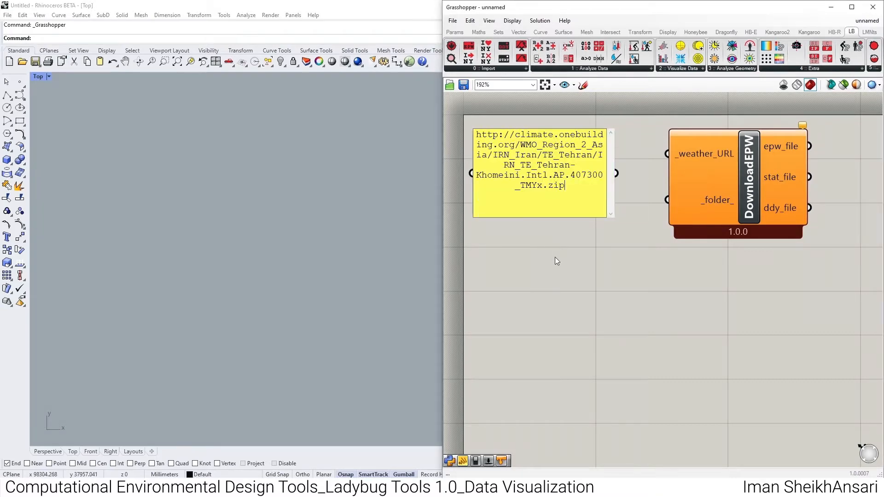
click(554, 257)
drag(616, 173, 667, 154)
drag(551, 190, 559, 171)
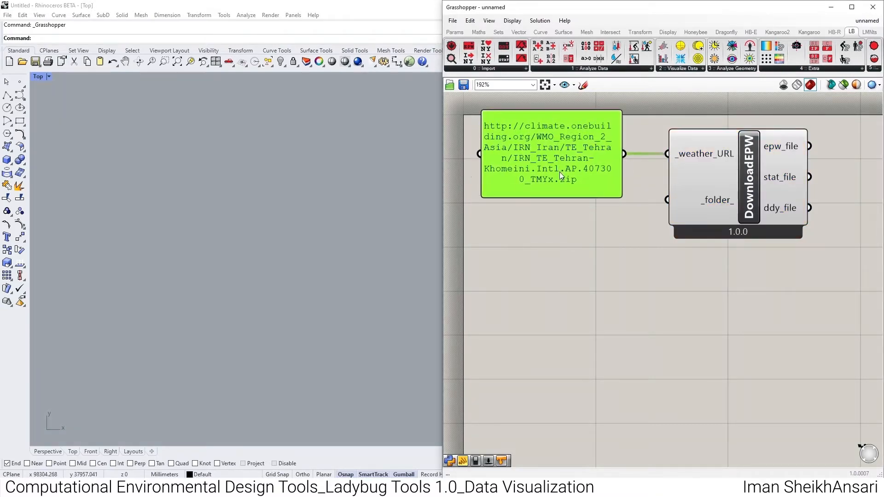
- Add an LB Import EPW component beside DownloadEPW and connect the epw_file output to its _epw_file input
scroll(559, 172, down, 3)
click(481, 69)
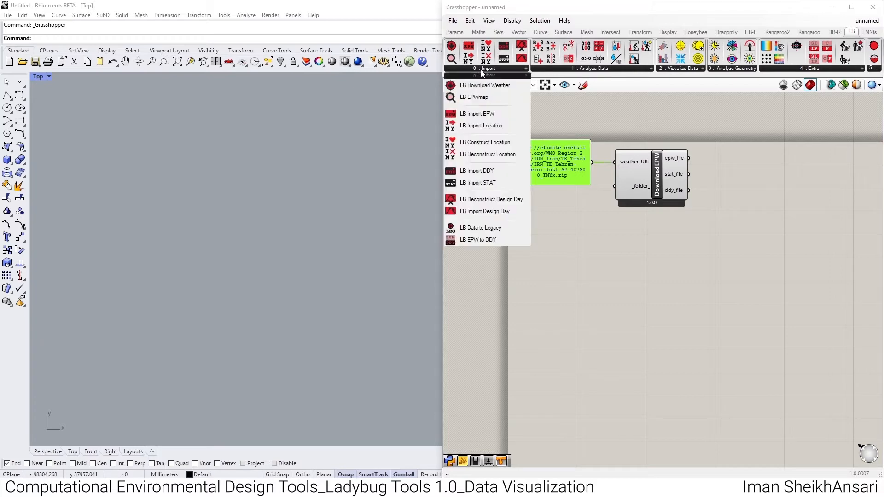
drag(494, 113, 737, 173)
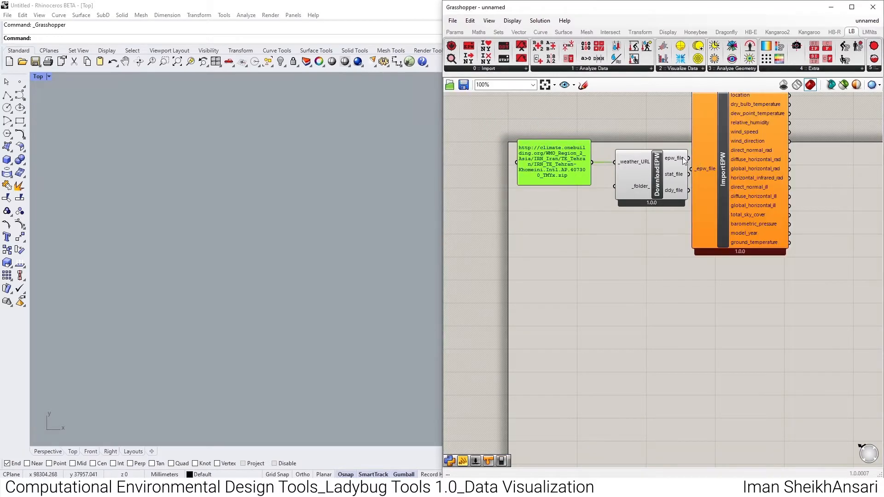
drag(688, 158, 690, 170)
right_drag(685, 187, 547, 241)
drag(581, 232, 610, 221)
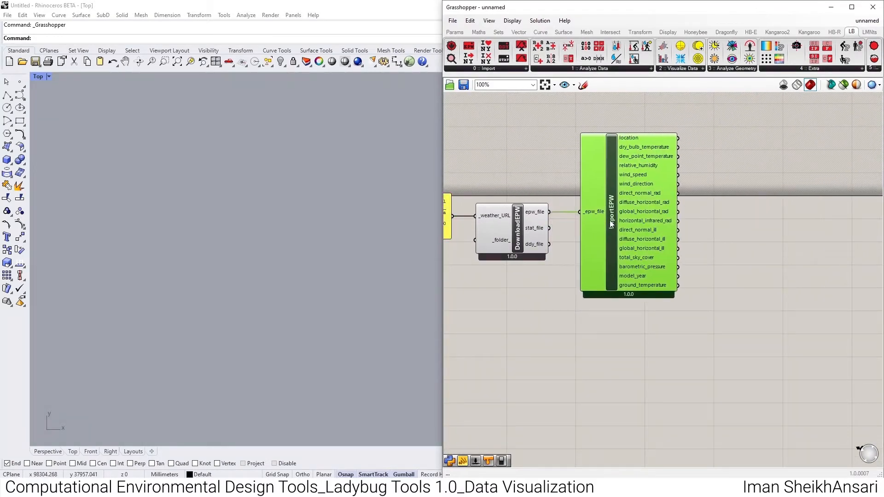
- Add an LB Hourly Plot component and connect the dry_bulb_temperature output to its _data input
click(678, 70)
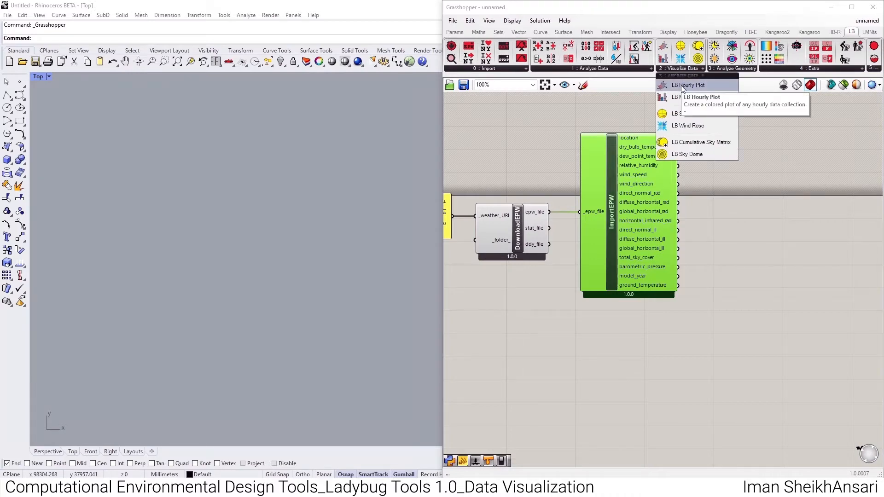
drag(682, 86, 759, 131)
drag(678, 146, 738, 124)
drag(776, 153, 791, 175)
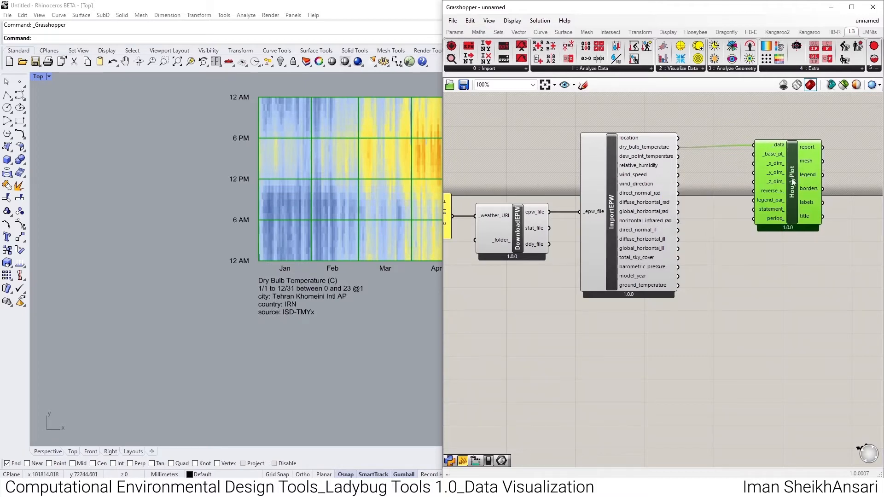
- Examine the hourly dry bulb temperature plot, its month and hour labels, and its legend in the viewport
middle_click(792, 150)
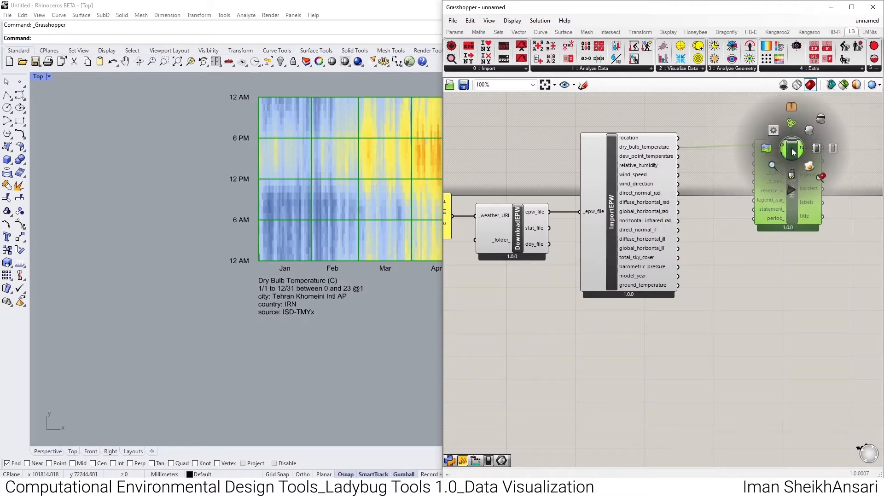
click(821, 176)
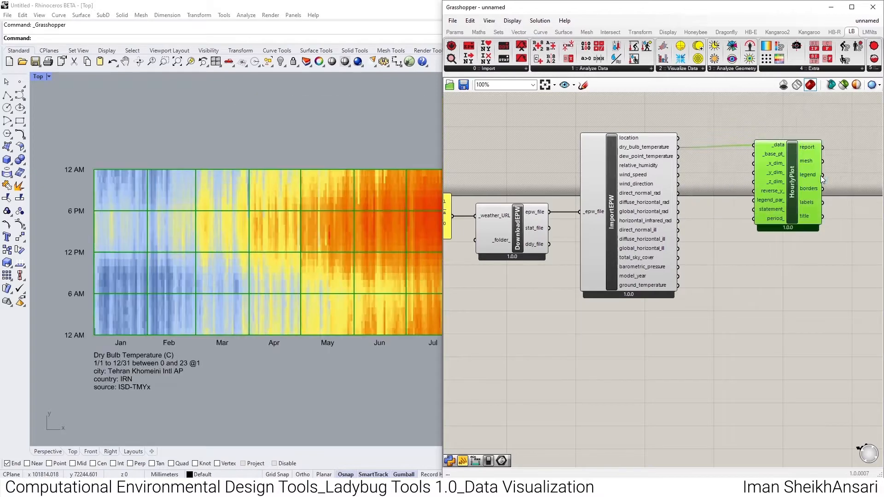
scroll(245, 139, down, 3)
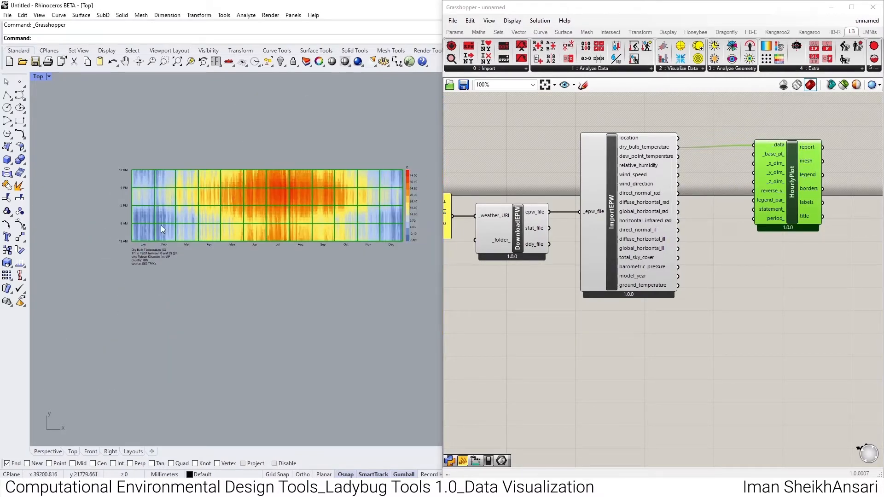
scroll(161, 225, up, 1)
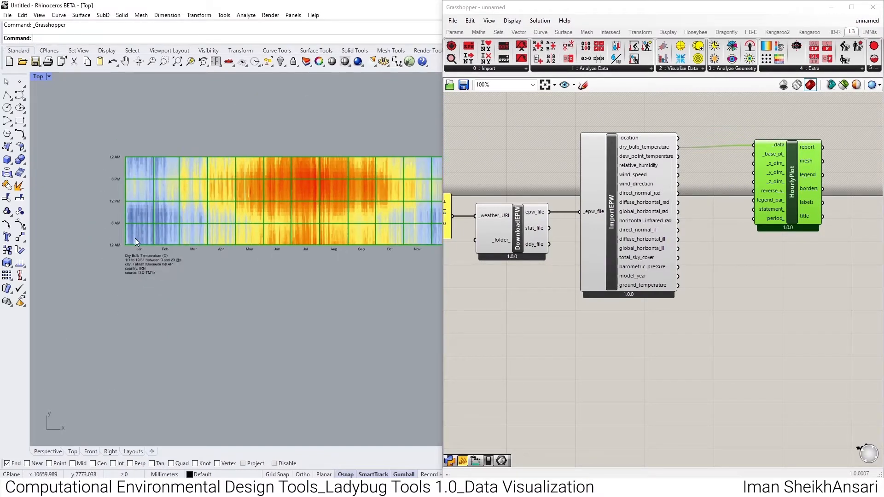
right_drag(283, 277, 249, 277)
right_click(76, 234)
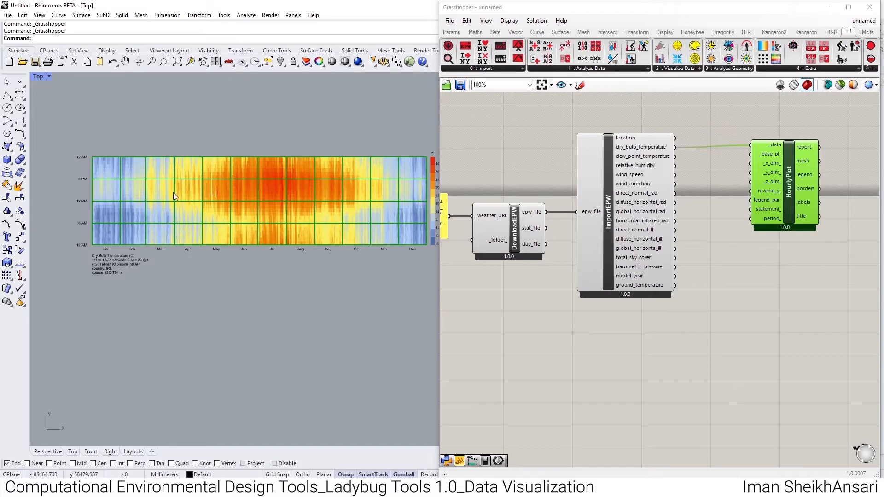
scroll(168, 196, down, 1)
scroll(354, 181, up, 5)
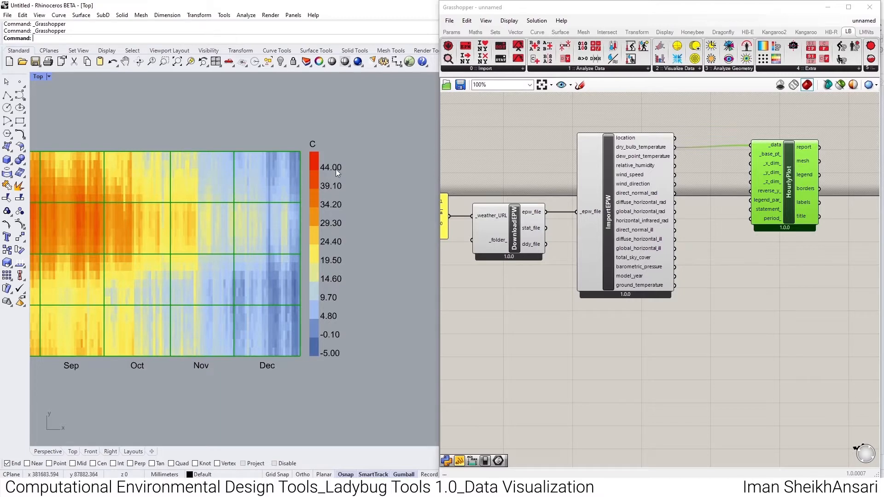
- Place a LegendPar component just below the HourlyPlot component
click(781, 69)
click(729, 103)
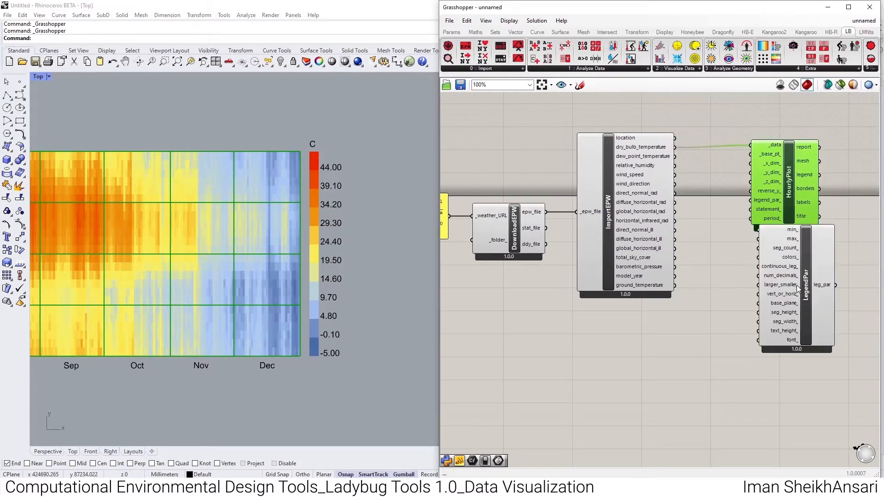
click(797, 294)
- Set the legend maximum to 45 with a panel and connect leg_par to the HourlyPlot legend_par_ input
scroll(732, 260, up, 2)
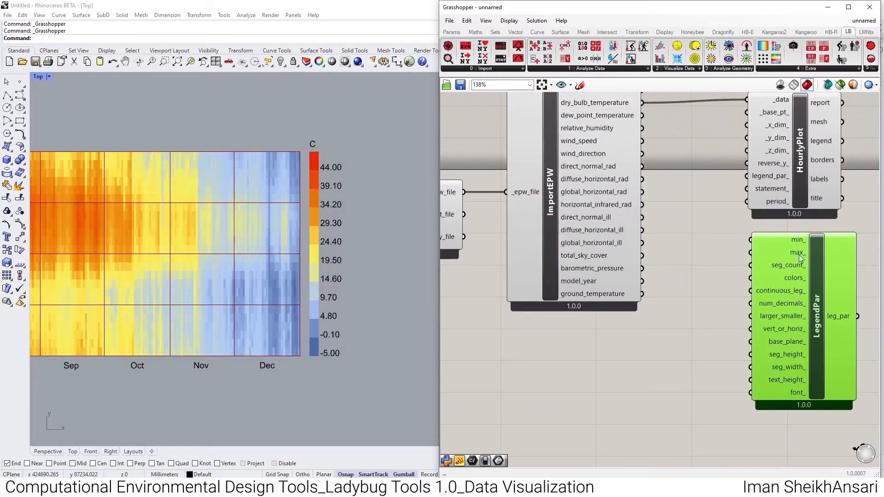
double_click(693, 256)
text(//45)
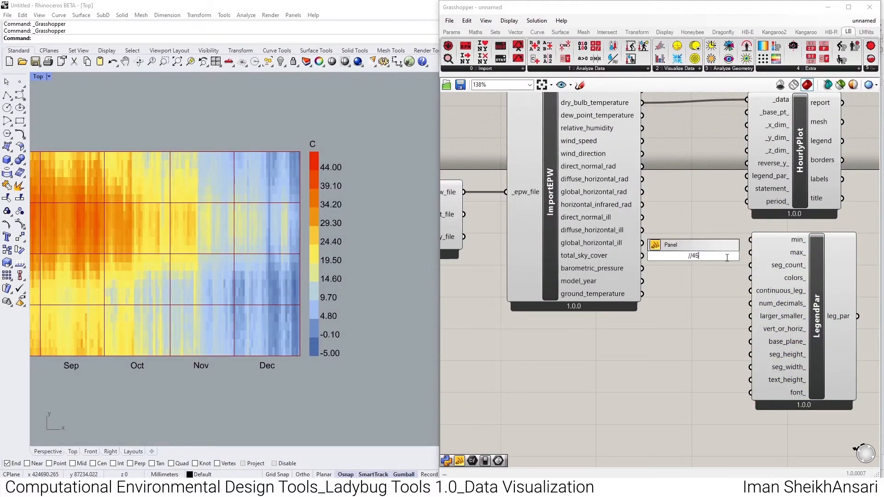
key(Return)
drag(750, 253, 723, 250)
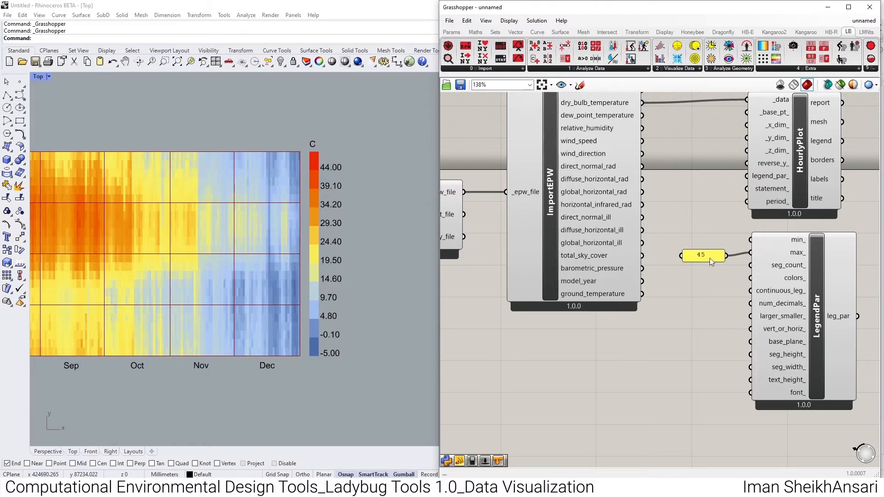
drag(857, 316, 746, 176)
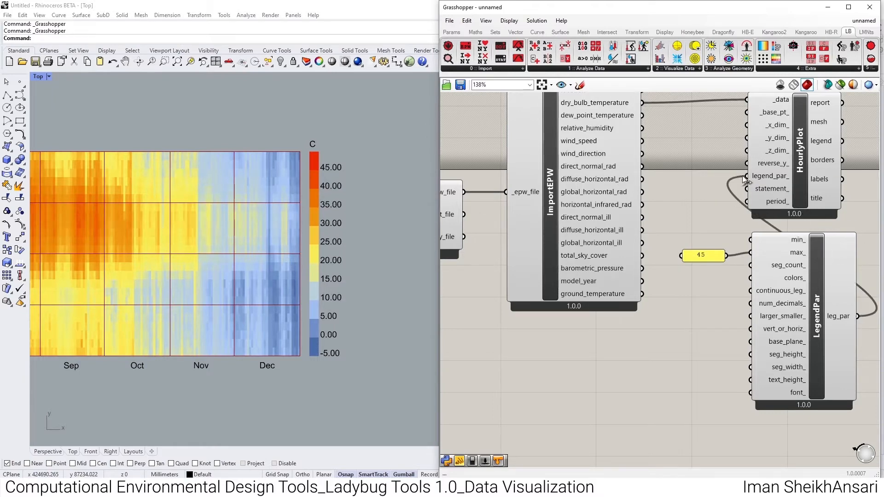
scroll(323, 163, down, 2)
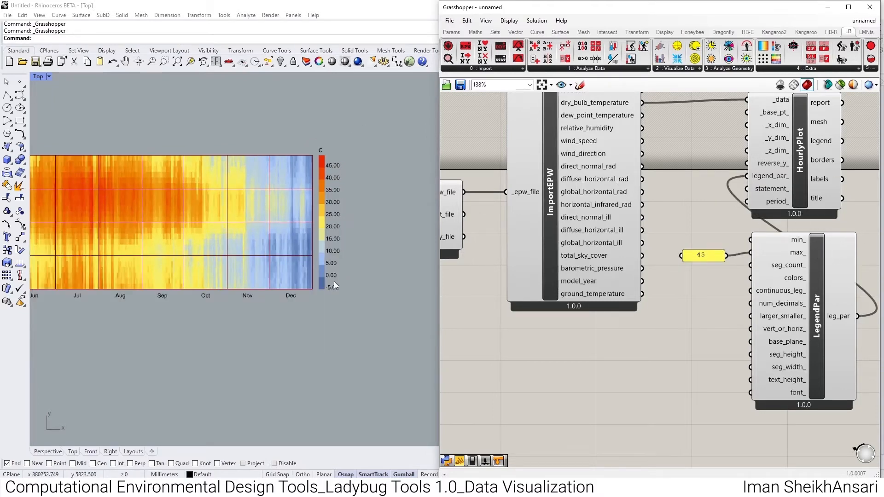
- Set the legend's number of decimals to 1 with a panel connected to num_decimals_
mouse_move(786, 307)
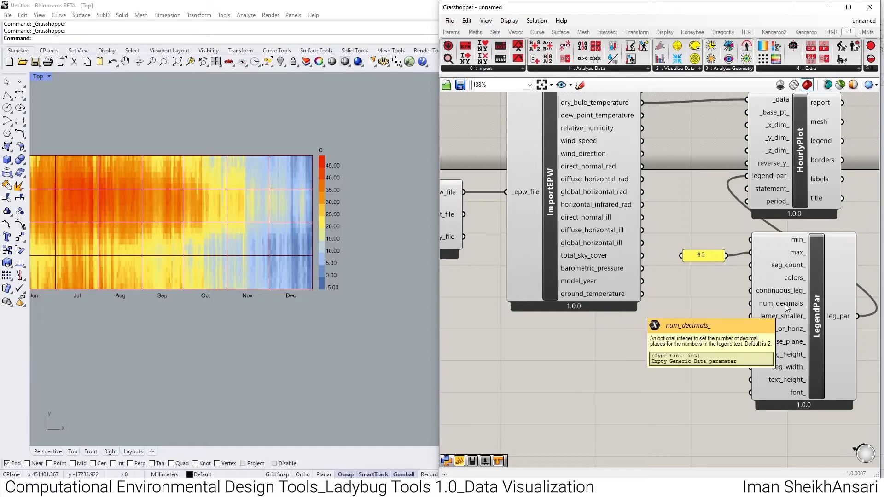
double_click(716, 302)
text(1)
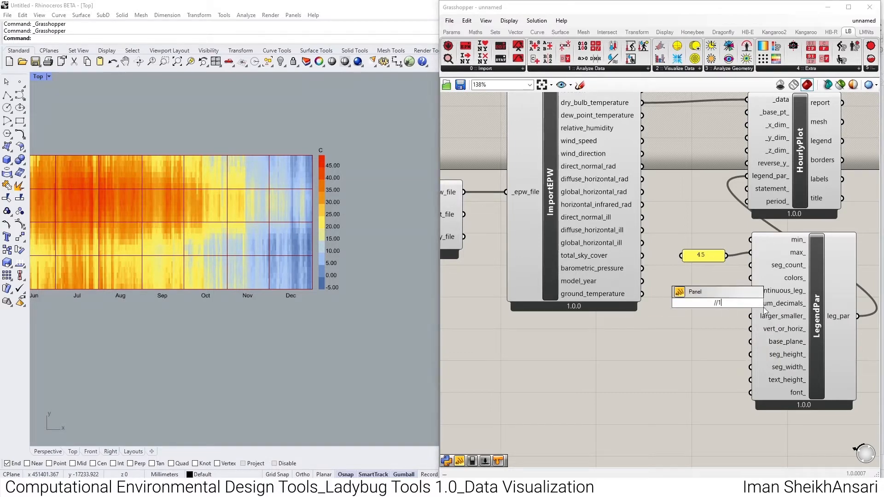
key(Return)
- Set the legend font to roboto with a panel connected to the font_ input
scroll(718, 382, up, 2)
double_click(711, 383)
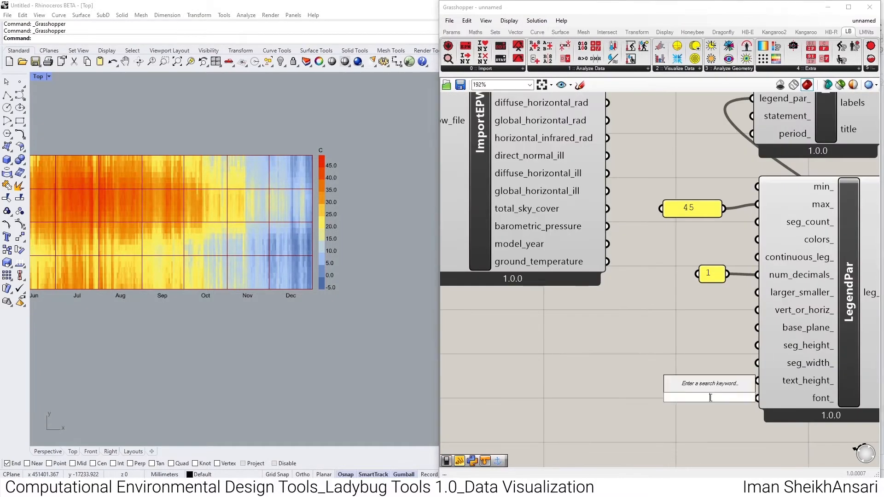
text(//roboto)
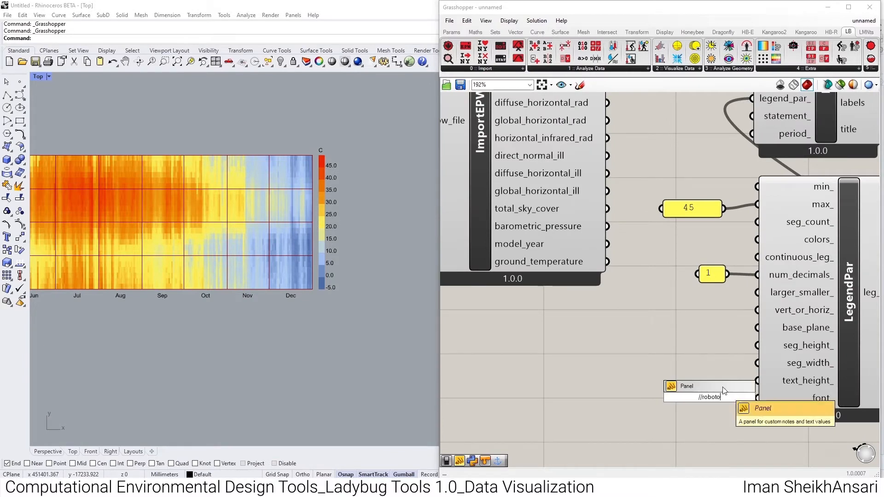
key(Return)
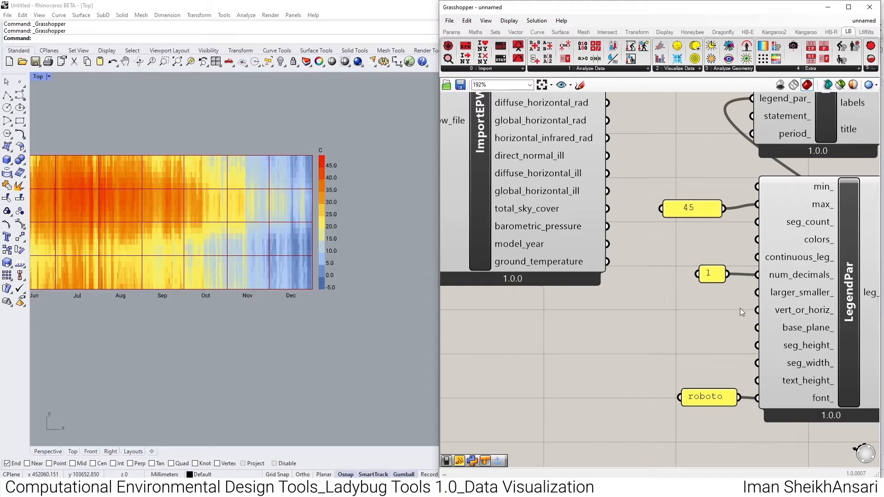
- Try a horizontal legend by connecting a Boolean toggle set to False to the vert_or_horiz_ input
double_click(676, 311)
text(toggle)
key(Return)
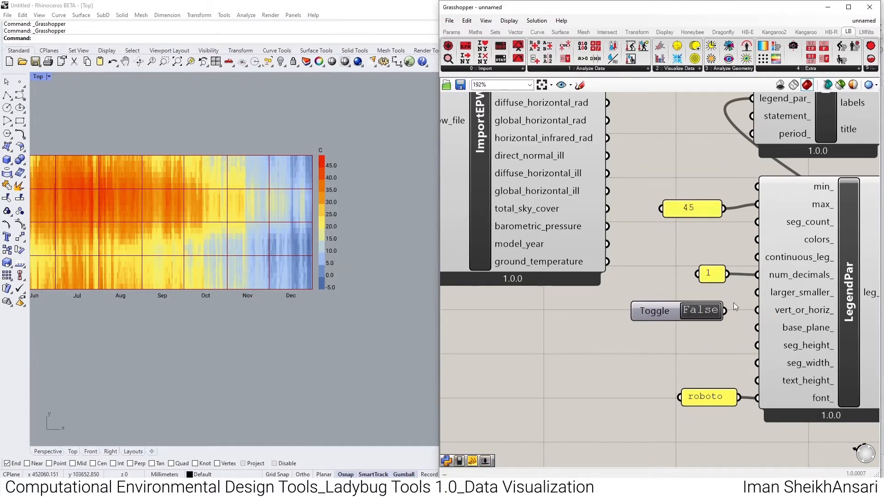
drag(774, 308, 744, 315)
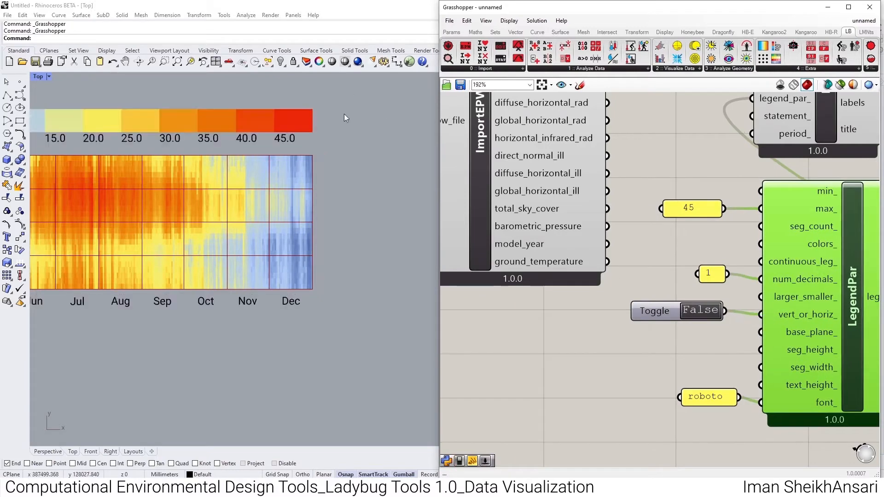
scroll(346, 188, down, 10)
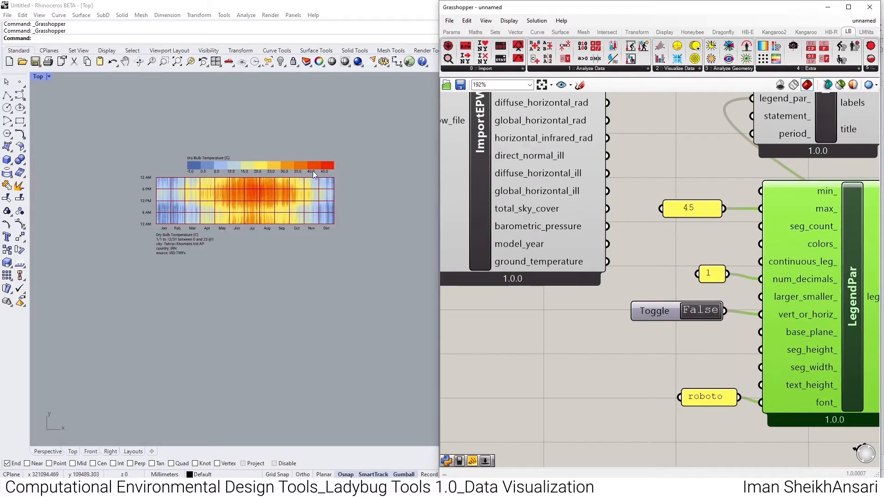
- Try a continuous legend by also connecting the toggle to continuous_leg_ and setting it to True, and delete the toggle
click(659, 316)
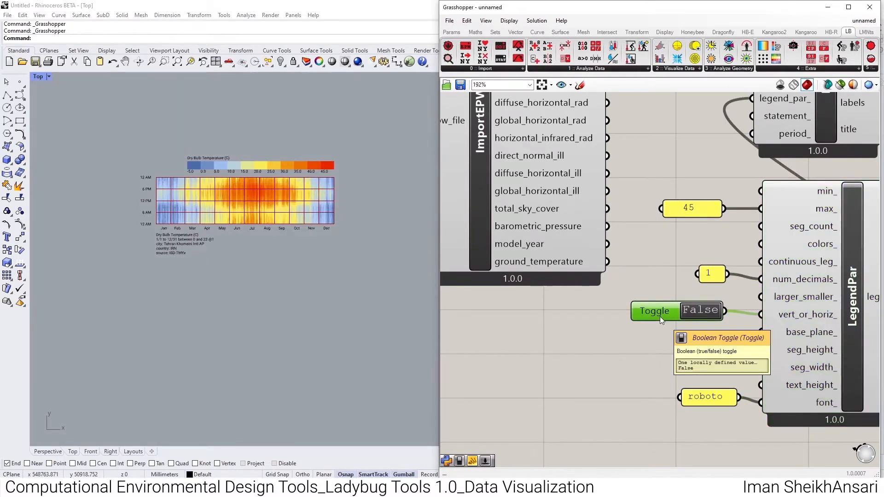
drag(760, 262, 724, 311)
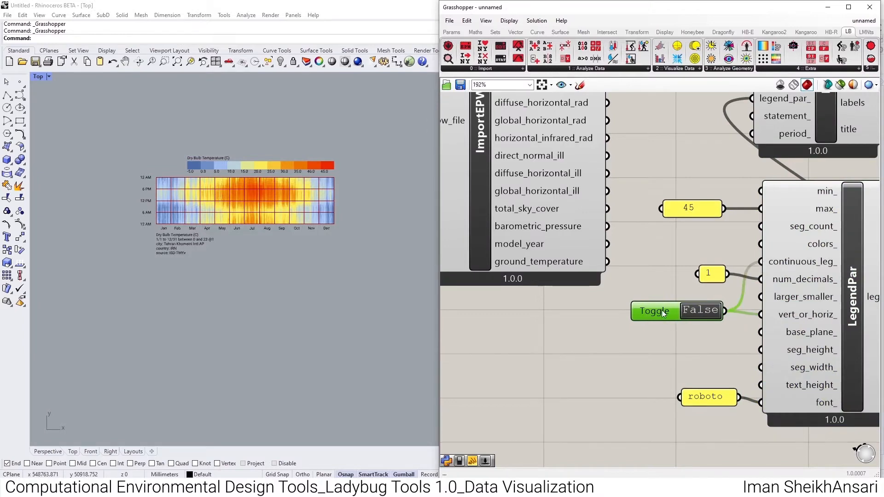
drag(662, 308, 668, 247)
click(701, 252)
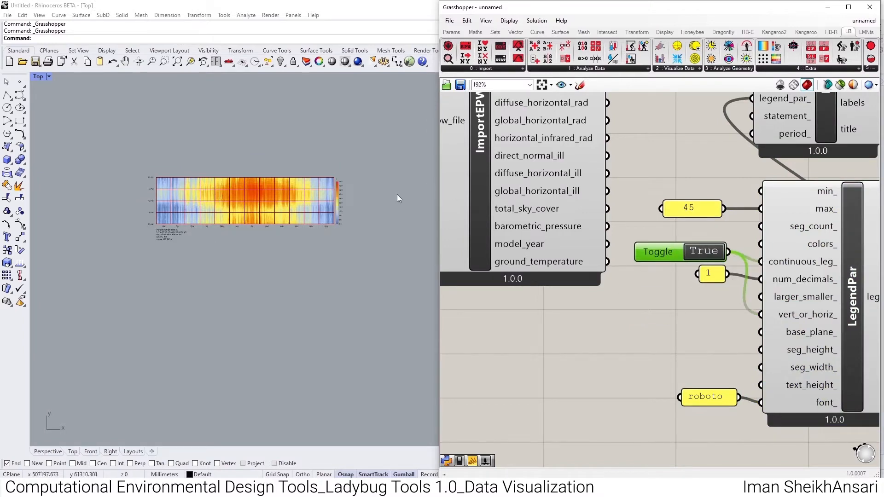
scroll(345, 237, up, 5)
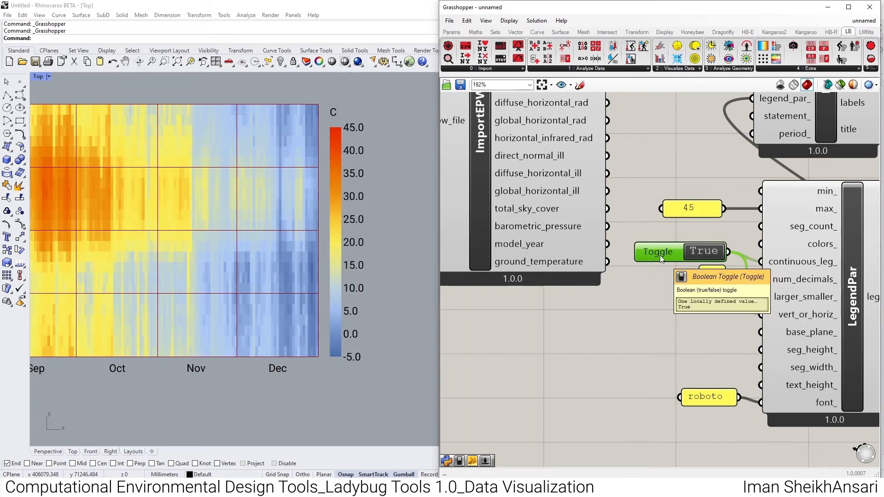
key(Delete)
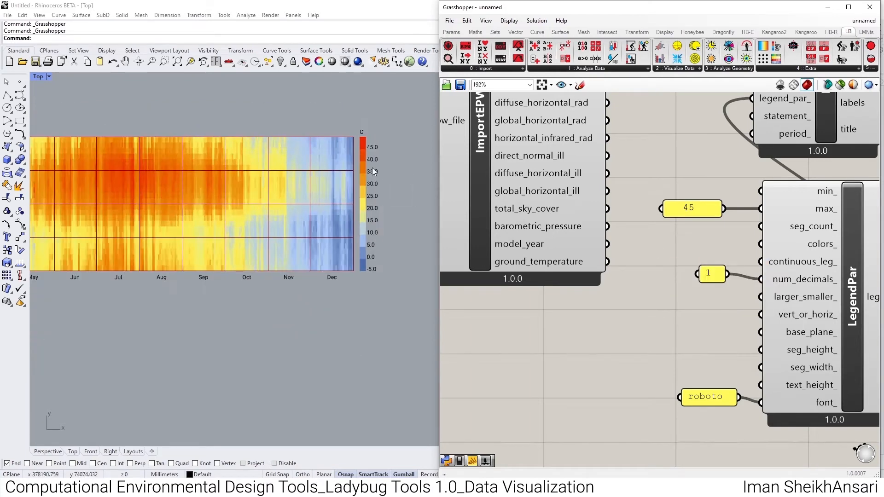
- Move the HourlyPlot and LegendPar components together with the value panels farther from ImportEPW to make room
scroll(746, 280, down, 2)
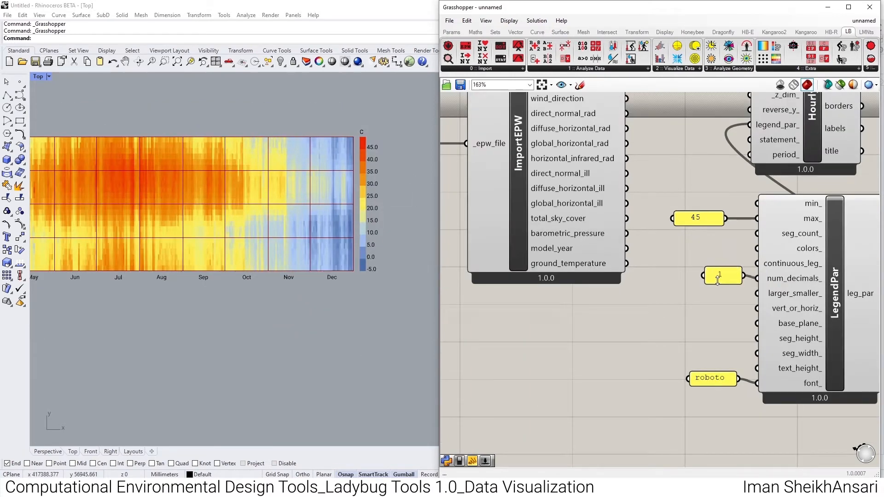
drag(734, 206, 682, 395)
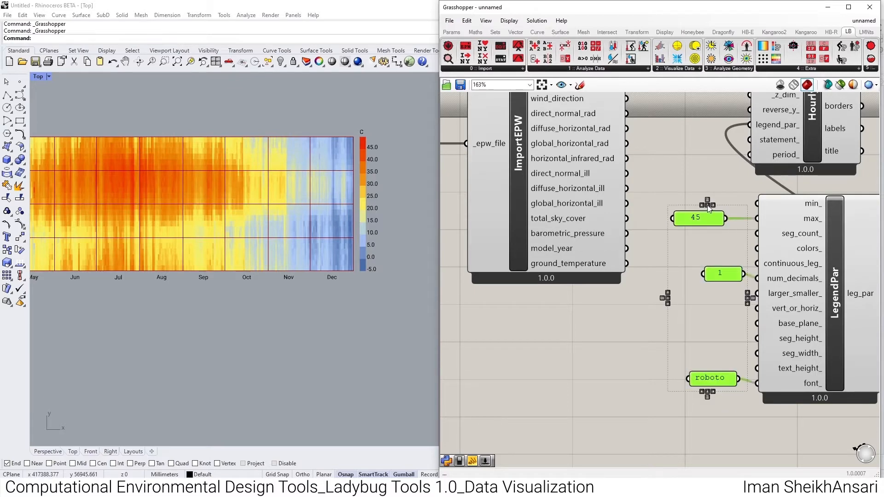
scroll(721, 179, down, 3)
shift+drag(822, 124, 700, 353)
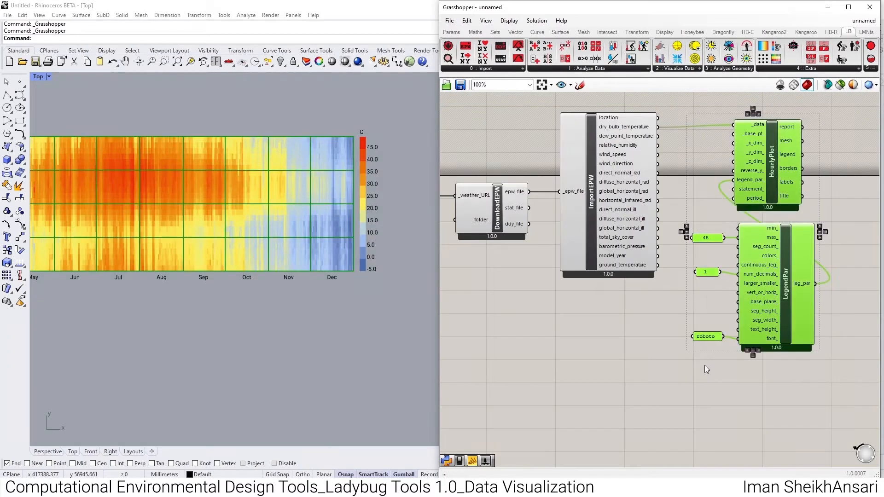
scroll(605, 337, down, 2)
drag(662, 254, 732, 253)
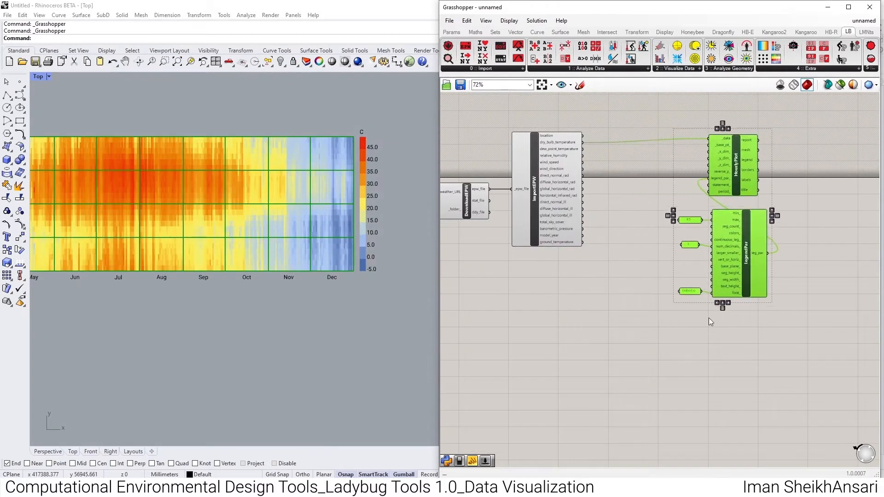
click(699, 365)
scroll(614, 158, up, 1)
right_drag(348, 217, 381, 214)
scroll(380, 214, down, 2)
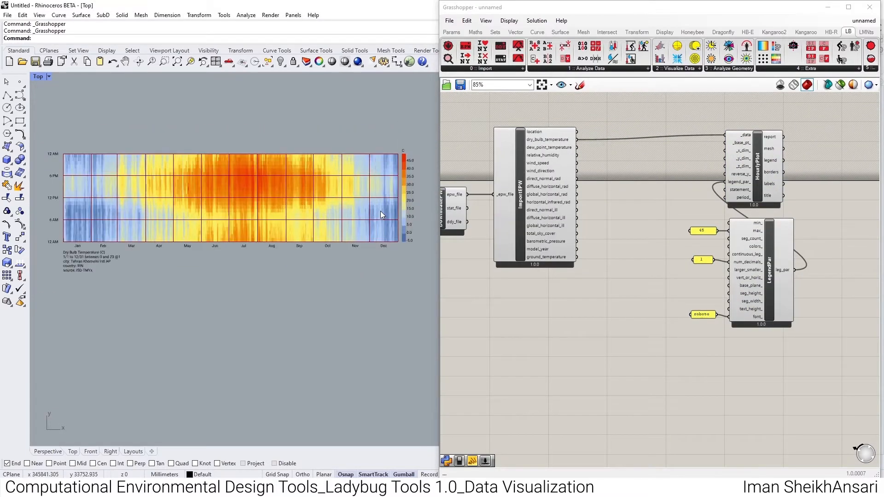
- Add an LB Color Range component beside the legend panels and connect its colors output to LegendPar's colors_ input
click(778, 68)
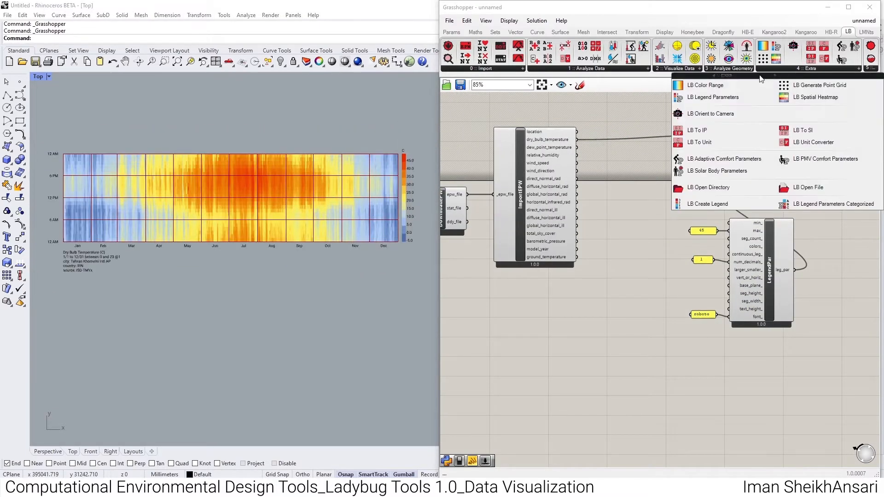
drag(739, 86, 658, 242)
scroll(675, 242, up, 4)
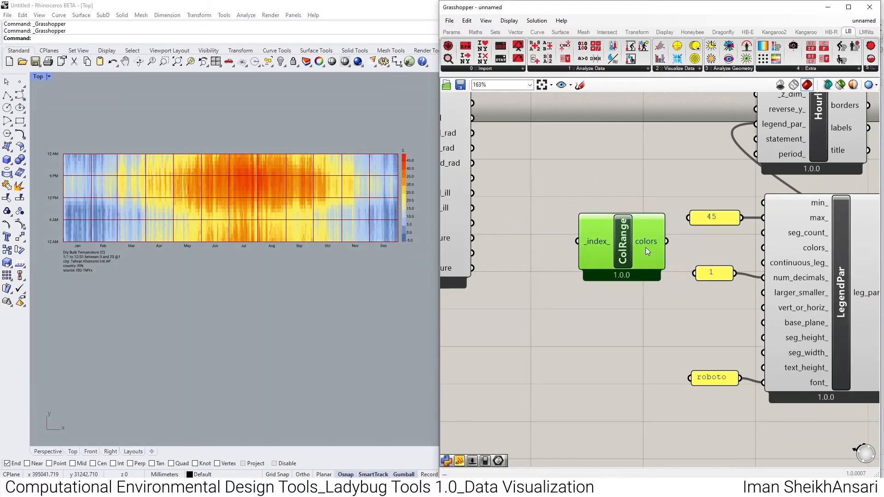
drag(762, 248, 666, 241)
drag(586, 244, 579, 250)
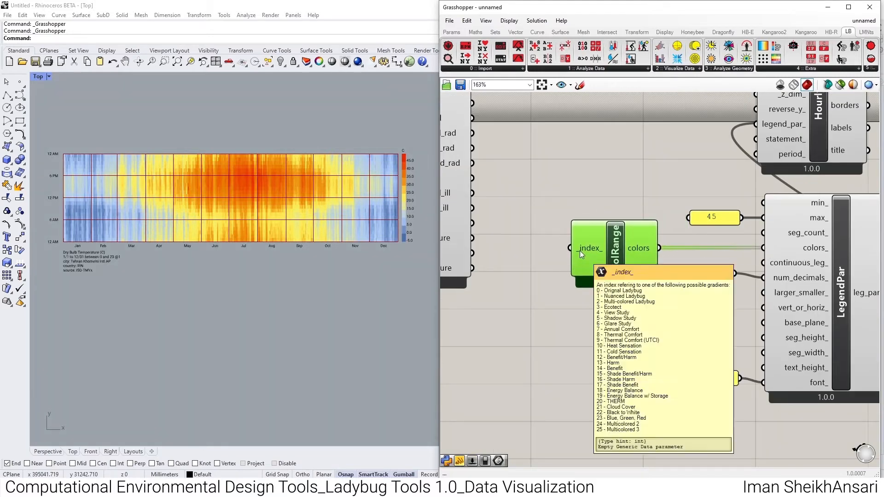
- Choose colour gradient 3 by connecting a panel containing 3 to the _index_ input of ColRange
double_click(524, 253)
text(//3)
key(Return)
drag(541, 248, 571, 248)
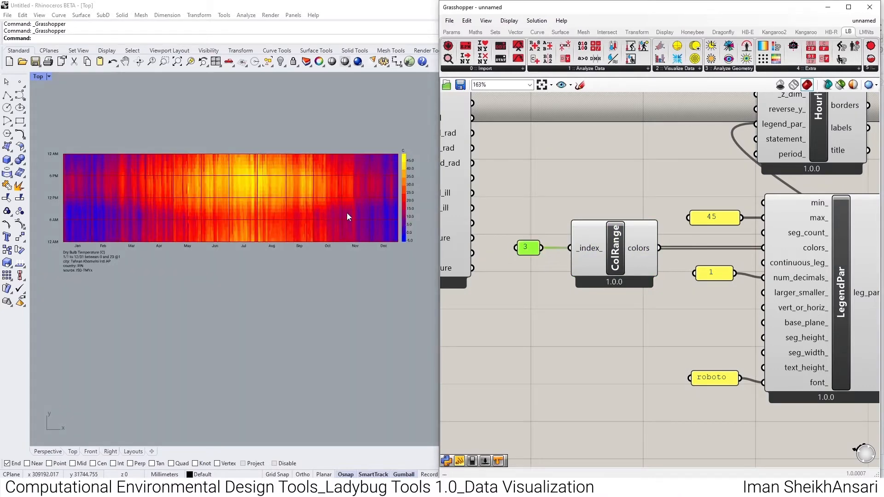
- Add a Colour Swatch below the ColRange component and set its colour to blue
double_click(574, 335)
text(sw)
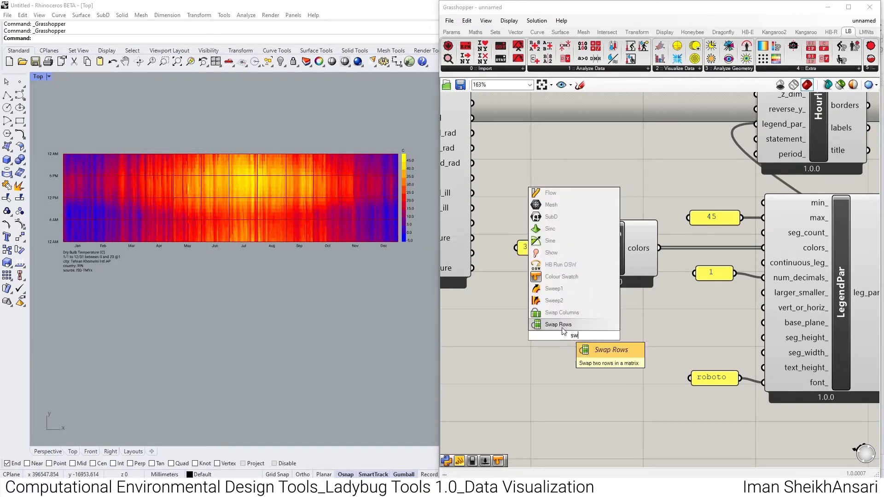
click(561, 302)
click(588, 333)
drag(675, 428, 591, 409)
- Duplicate the blue swatch below itself as a cyan one, and duplicate that as a white one
drag(562, 338, 521, 335)
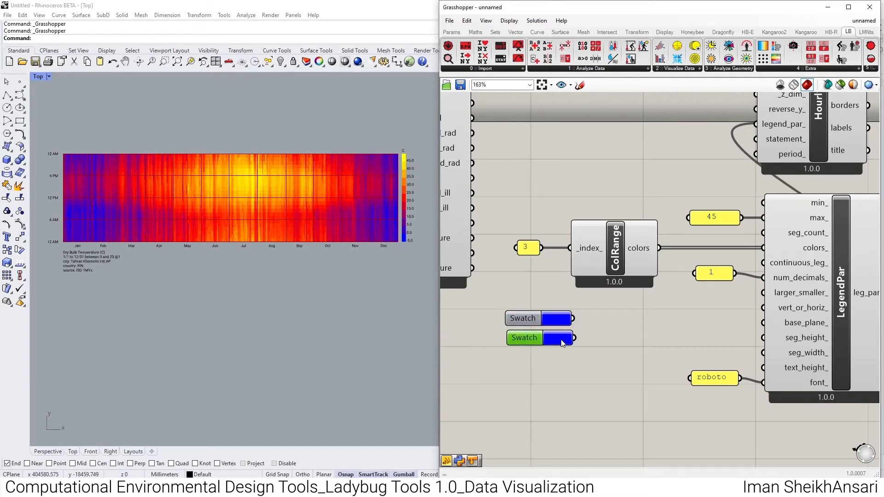
click(561, 340)
drag(587, 424, 663, 420)
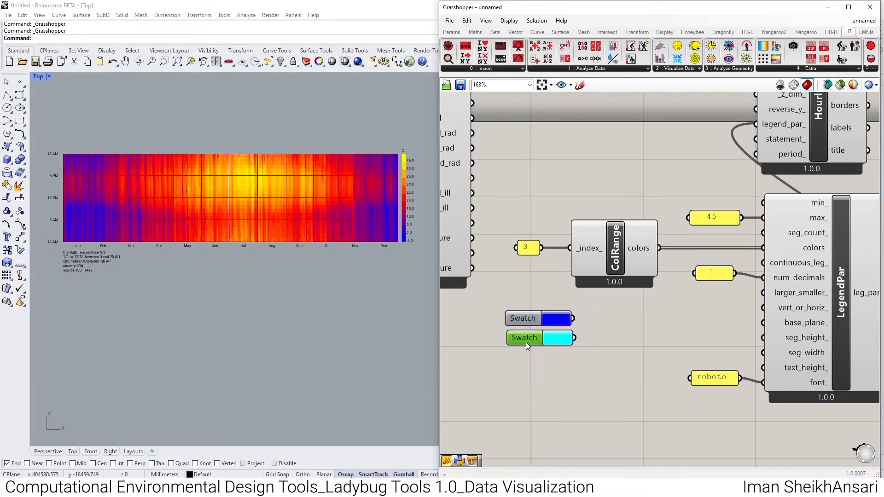
alt+drag(526, 341, 529, 365)
click(551, 361)
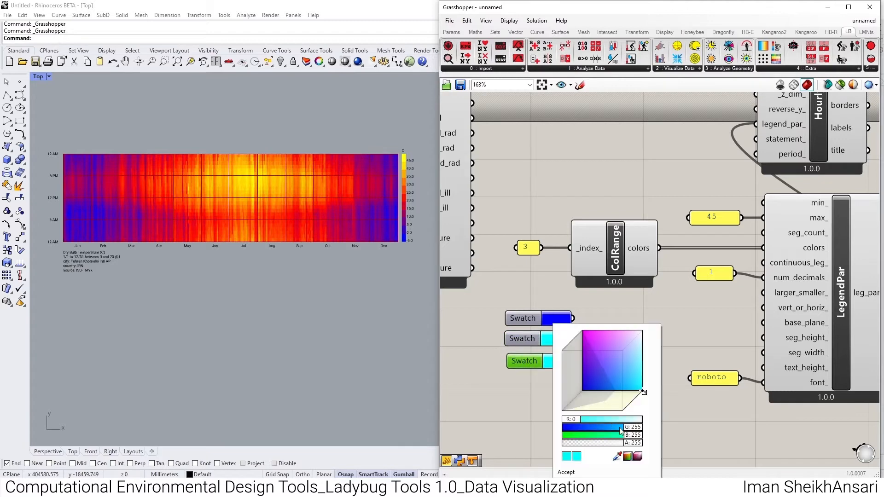
drag(581, 418, 642, 420)
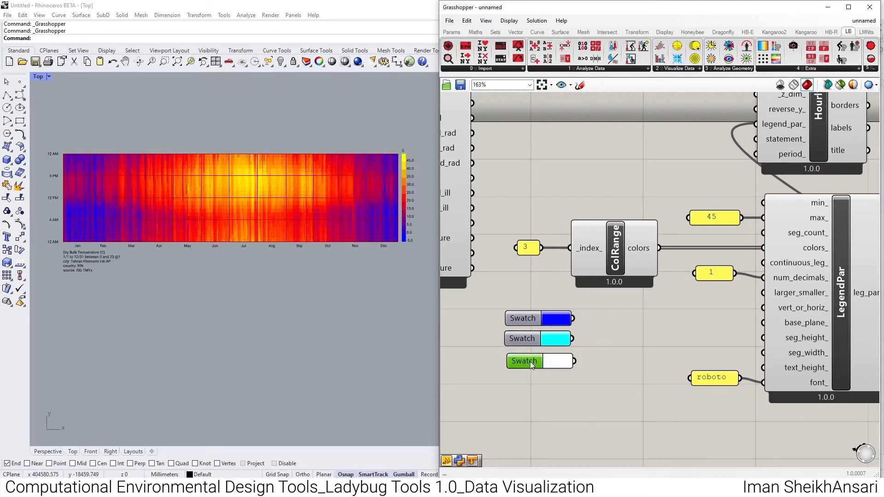
- Duplicate the white swatch below itself and set the copy's colour to red
alt+drag(530, 360, 530, 382)
click(552, 383)
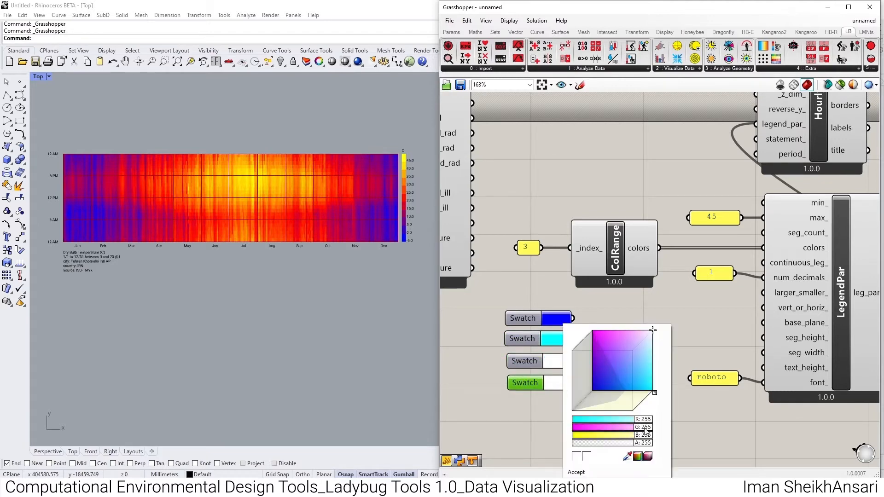
mouse_move(644, 419)
mouse_down()
mouse_move(560, 422)
mouse_move(645, 420)
mouse_up()
drag(644, 427, 564, 435)
click(505, 415)
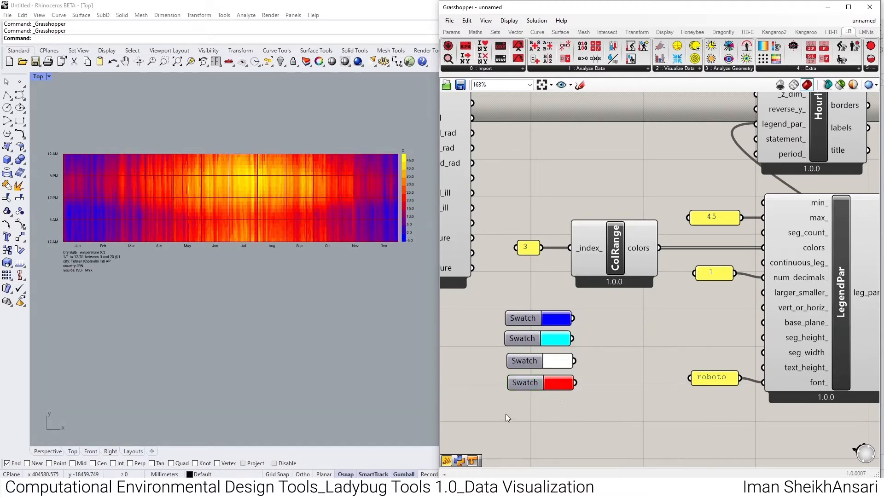
- Merge the blue, cyan, white and red swatches in that order and connect the result to LegendPar's colors_ input, replacing ColRange
double_click(612, 358)
text(merge)
key(Return)
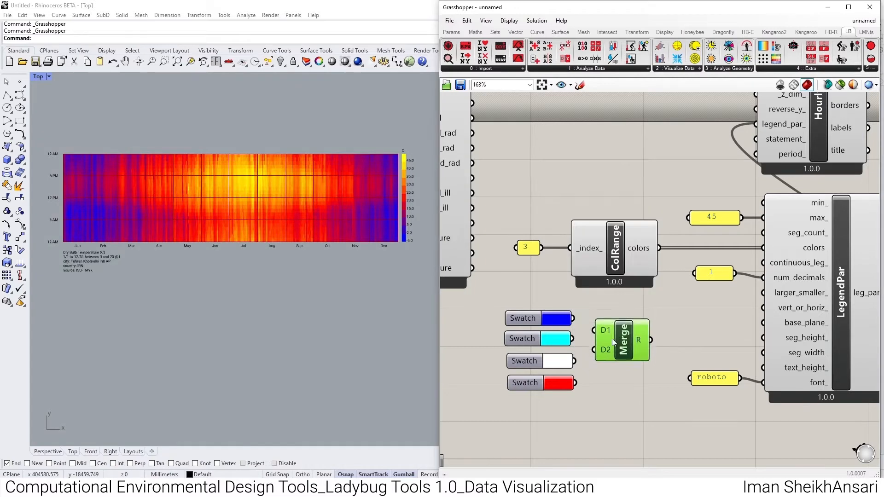
drag(612, 338, 594, 346)
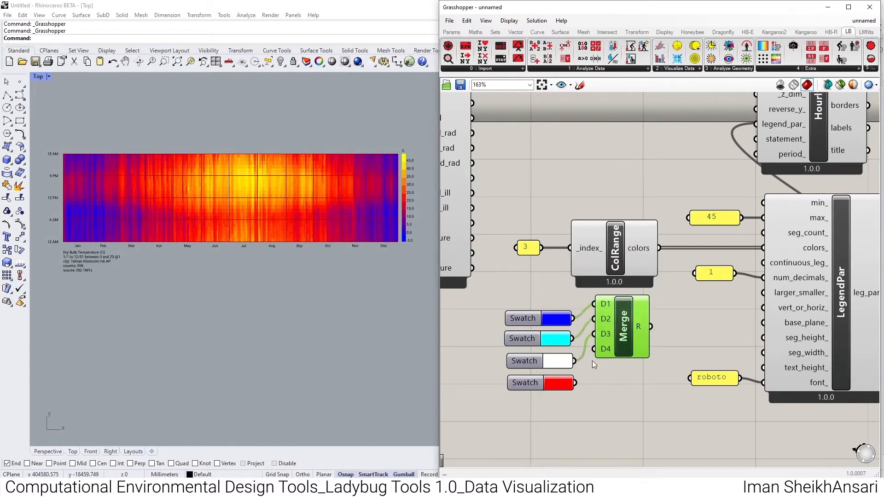
drag(575, 383, 593, 356)
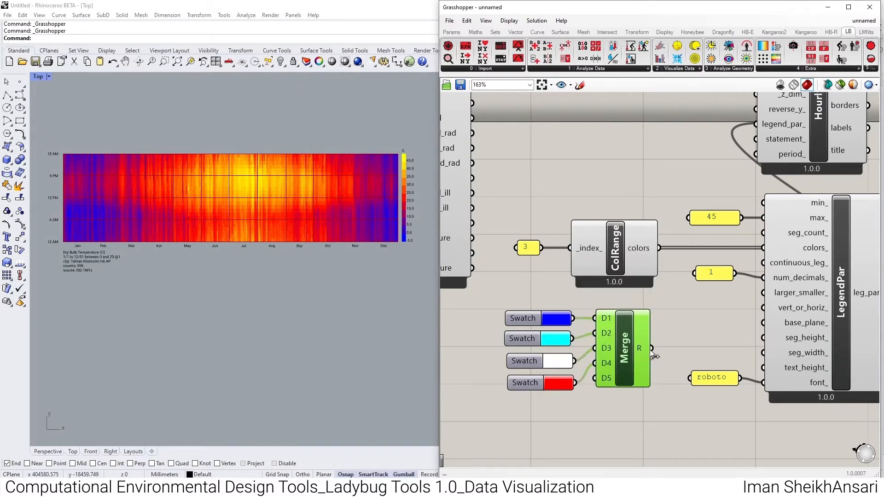
drag(650, 348, 763, 247)
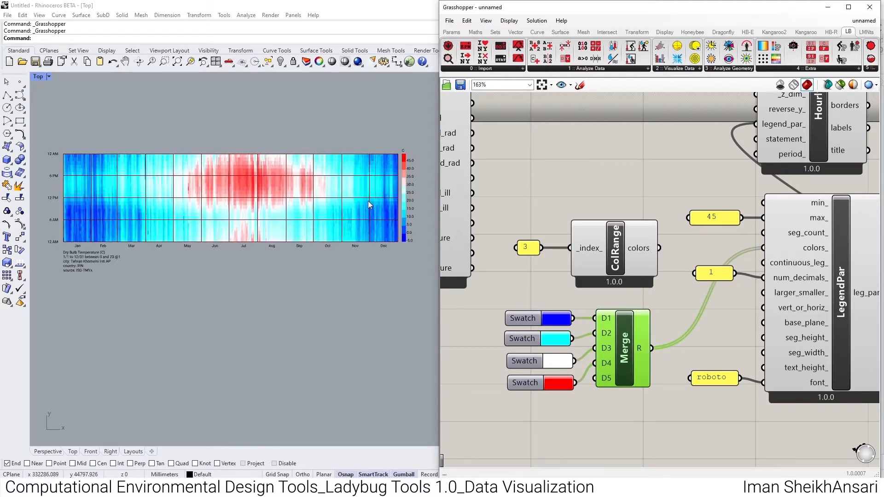
- Filter the hourly plot by connecting a panel containing a<9 to HourlyPlot's statement_ input, and shrink the panel to a single line
mouse_move(607, 267)
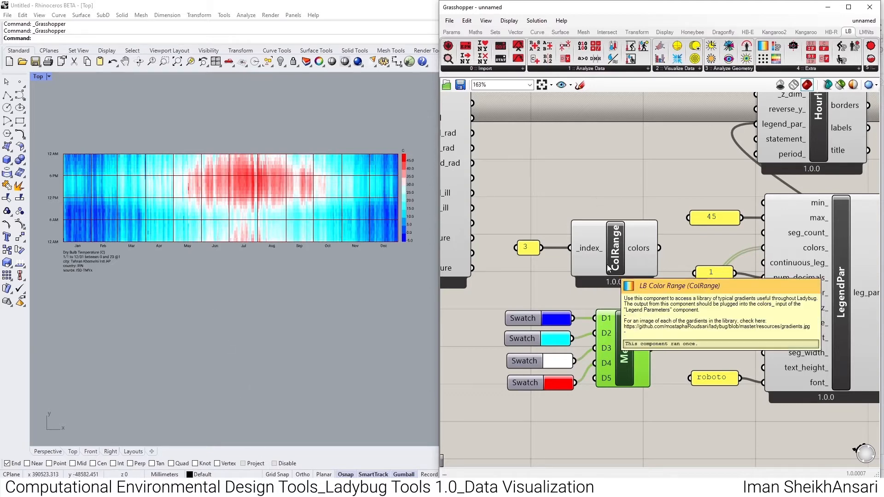
scroll(607, 265, down, 3)
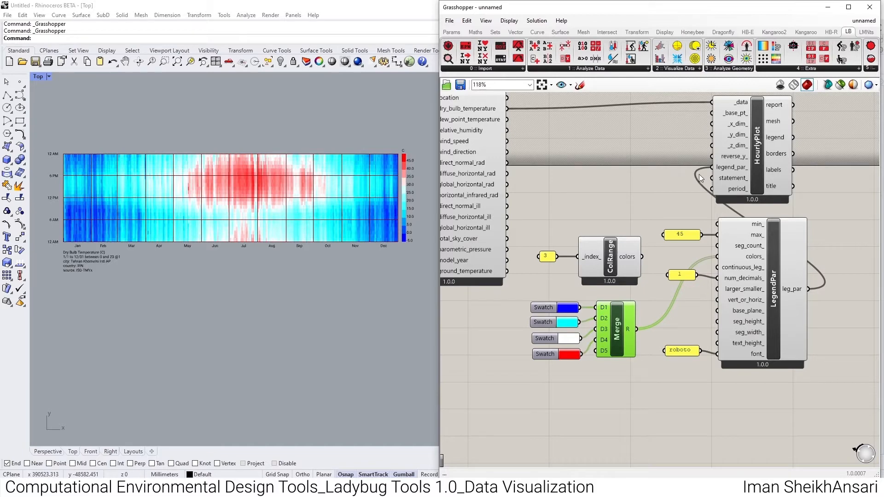
mouse_move(741, 183)
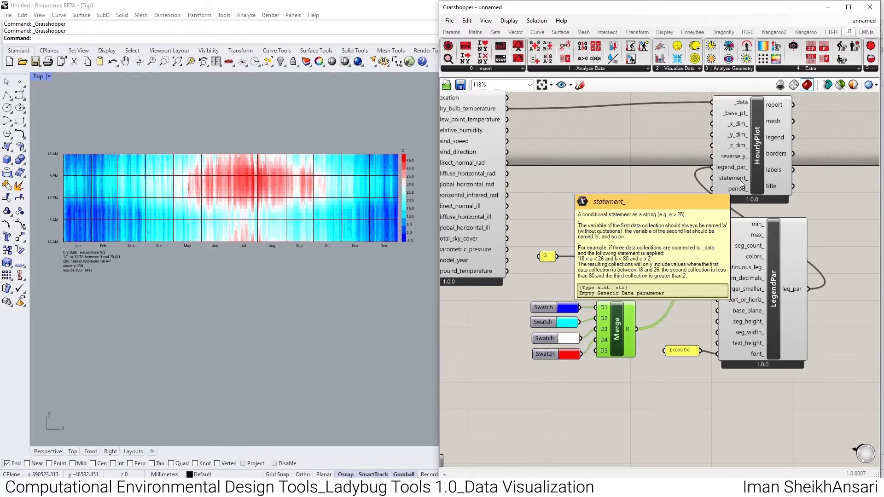
scroll(117, 251, up, 6)
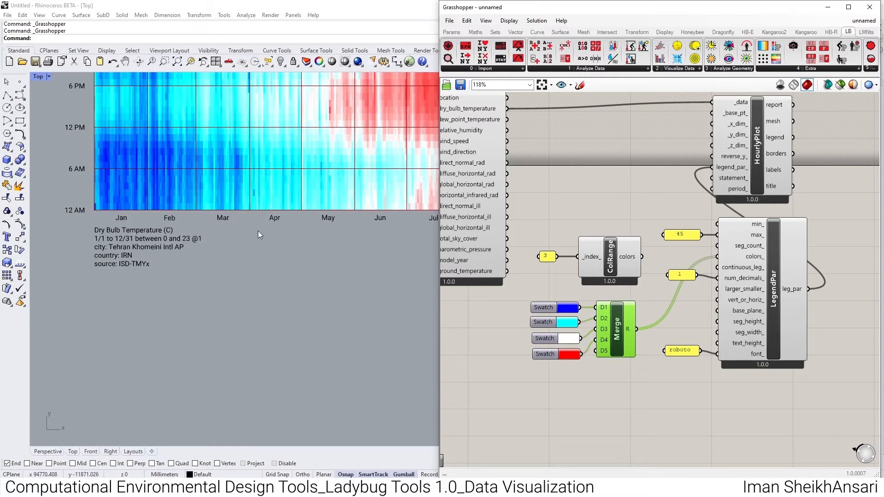
scroll(258, 230, down, 8)
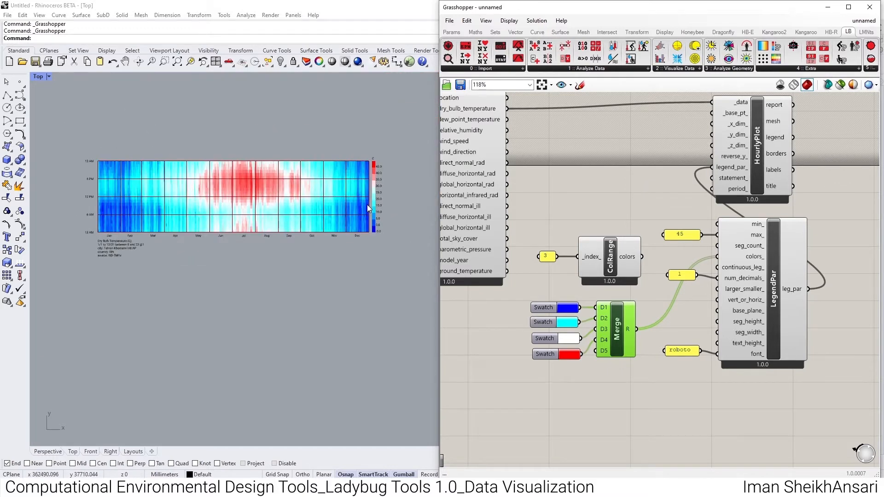
double_click(643, 180)
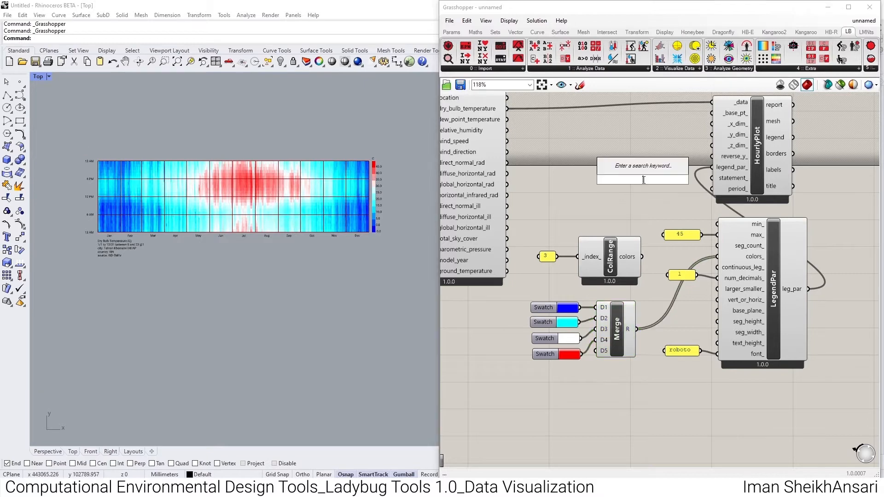
text(//)
key(Return)
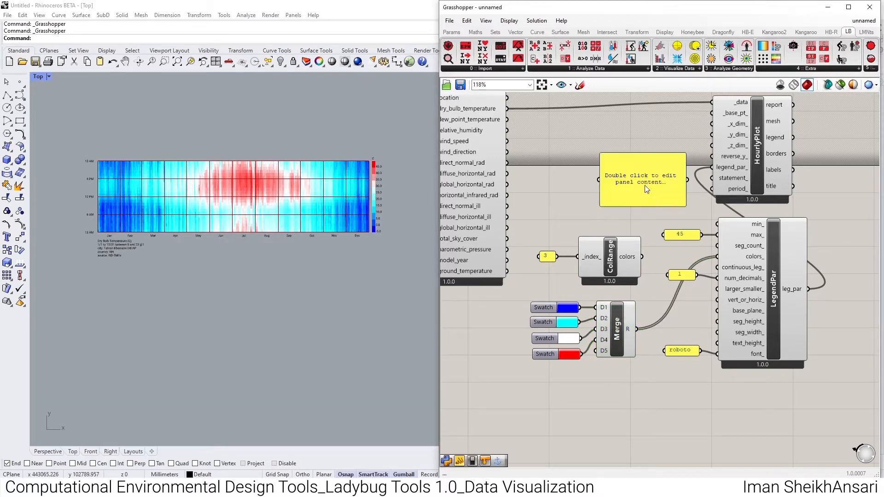
double_click(644, 185)
text(a)
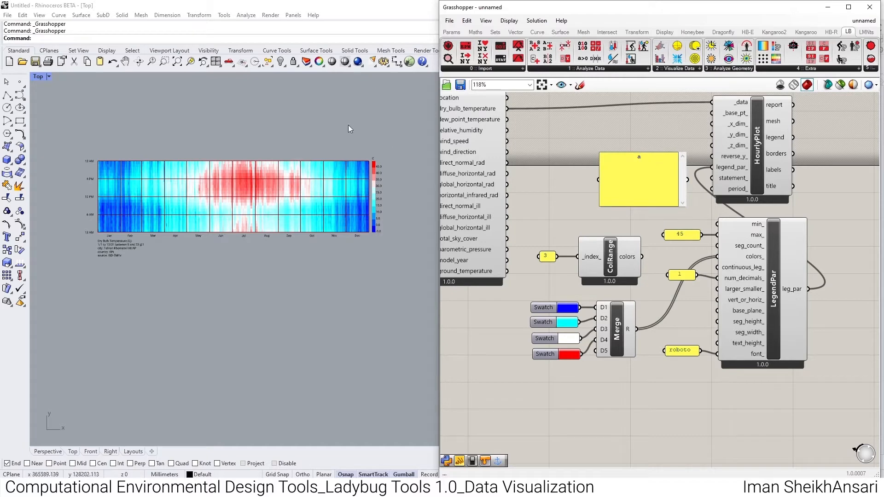
text(<9)
click(635, 133)
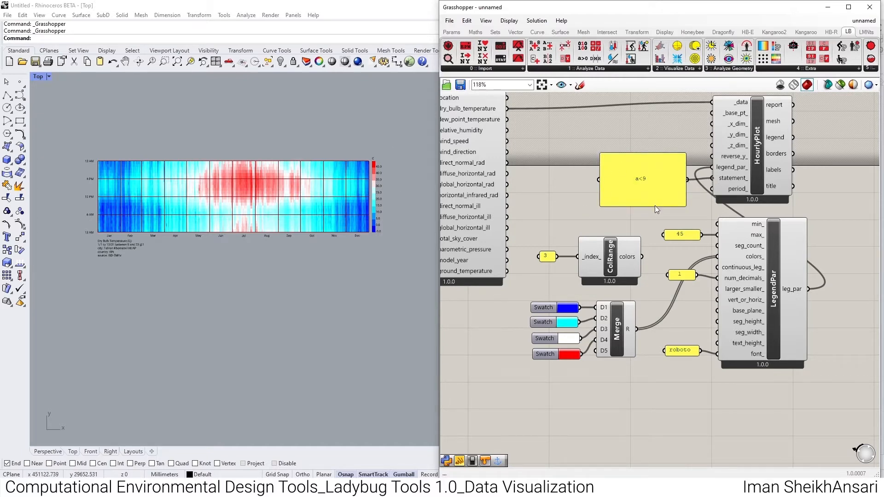
drag(656, 206, 625, 183)
scroll(382, 207, up, 3)
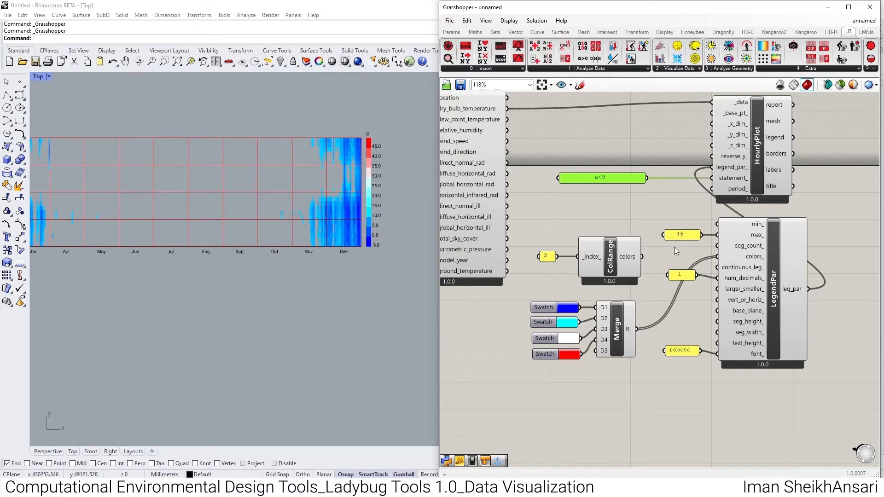
- Set the legend maximum to 10 in the panel connected to max_
double_click(681, 234)
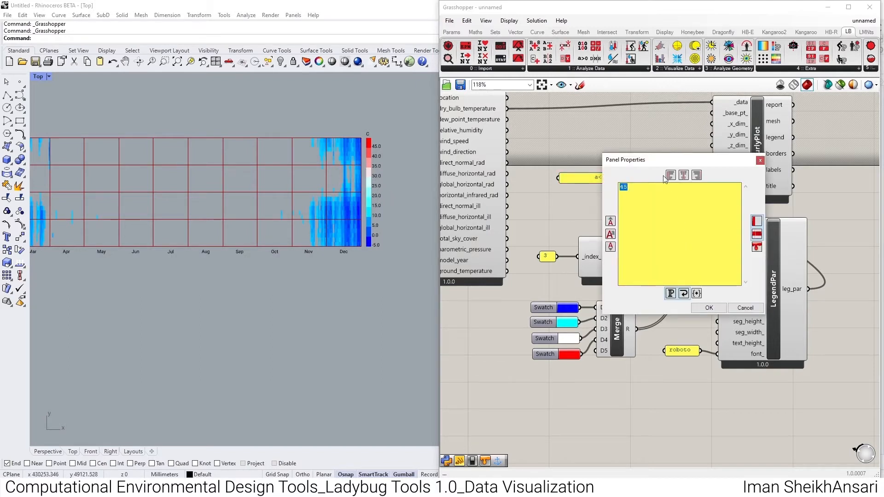
text(10)
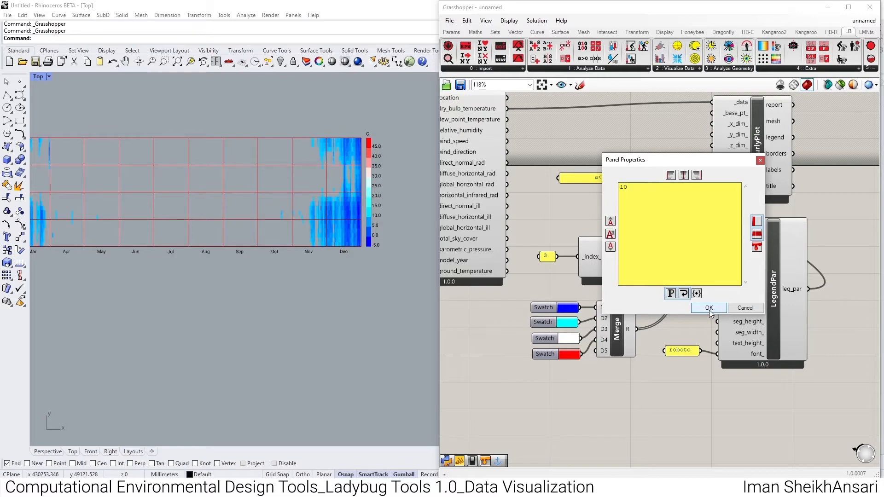
click(709, 308)
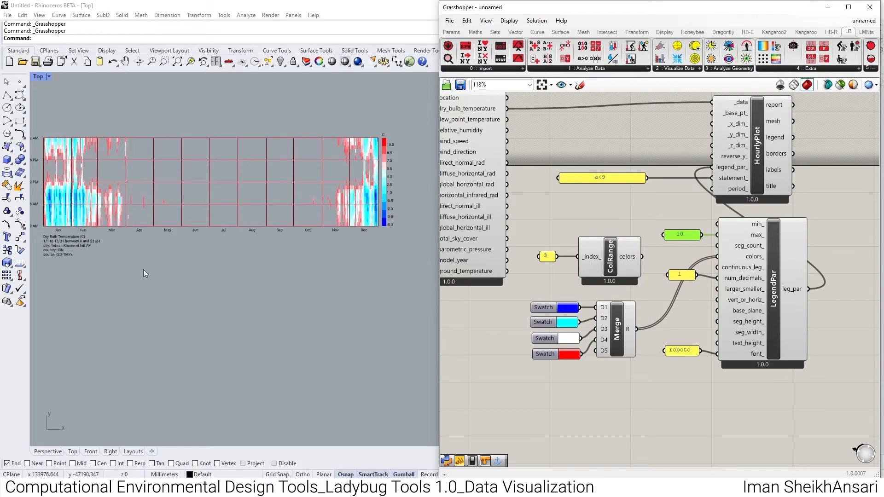
- Re-enter the condition in the statement_ panel as a<9
double_click(614, 178)
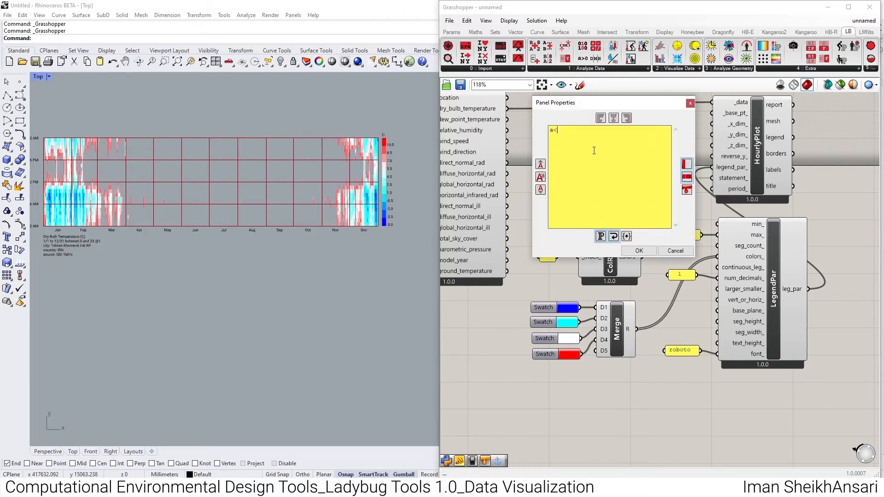
click(637, 251)
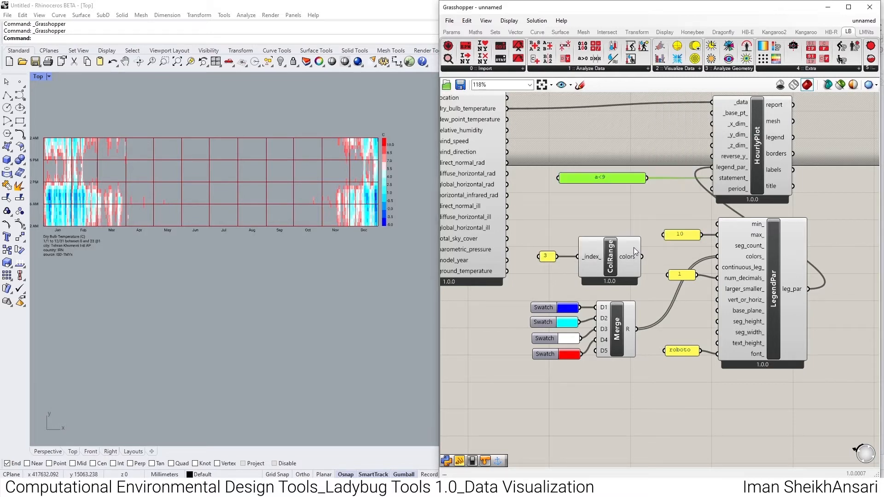
- Add ImportEPW's wind_speed output as a second source of HourlyPlot's _data input, keeping the dry bulb temperature connection
scroll(396, 130, down, 2)
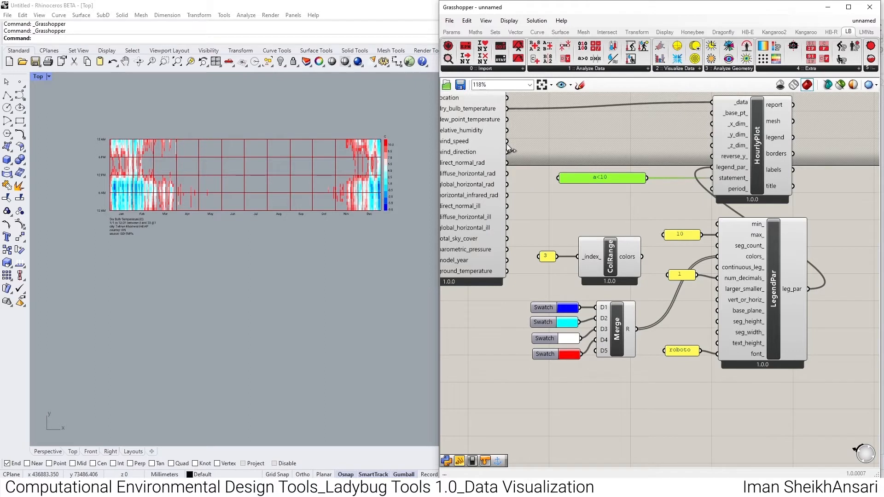
drag(508, 146, 715, 110)
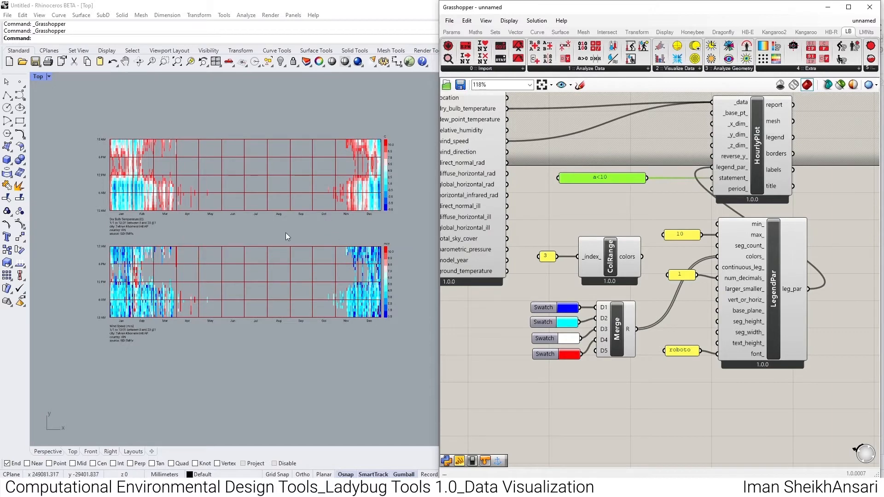
scroll(375, 313, up, 3)
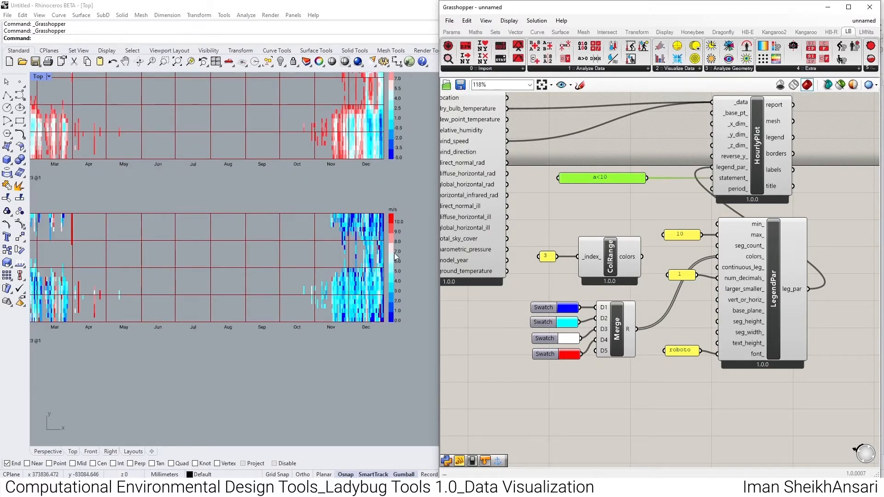
scroll(524, 234, up, 1)
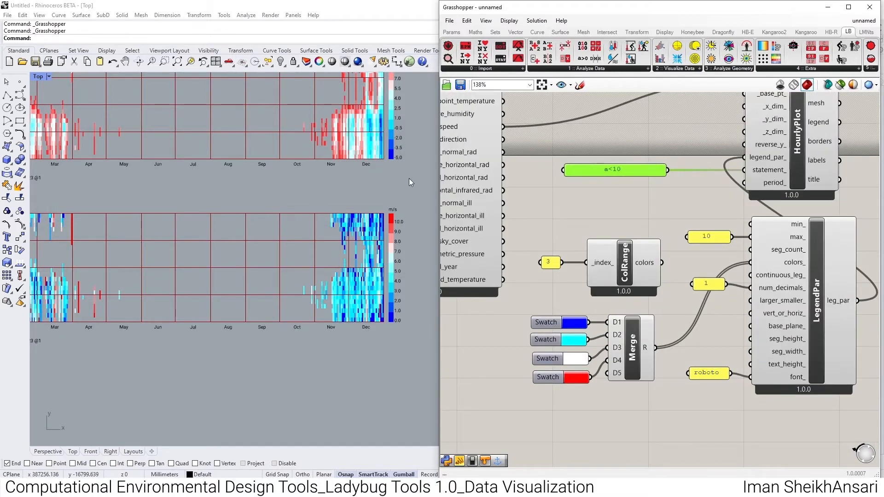
scroll(402, 180, down, 3)
scroll(401, 179, up, 2)
right_drag(396, 180, 381, 208)
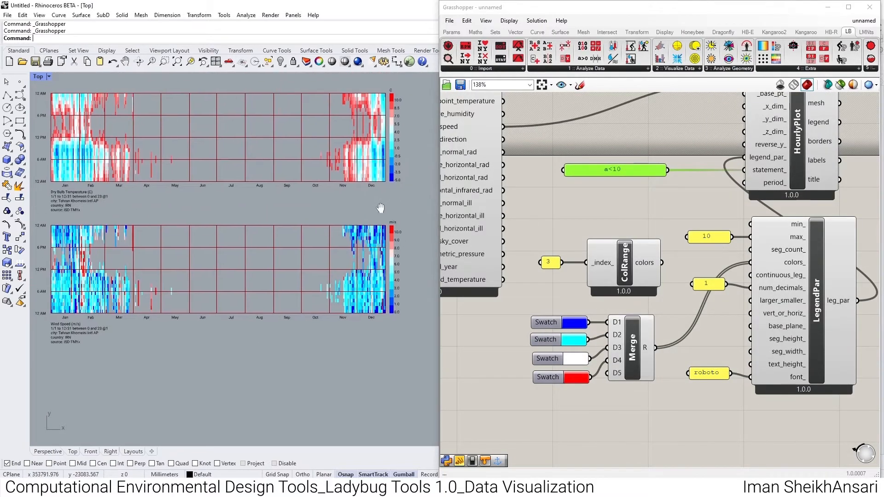
- Delete the panel containing 10 from LegendPar's max_ input
click(708, 238)
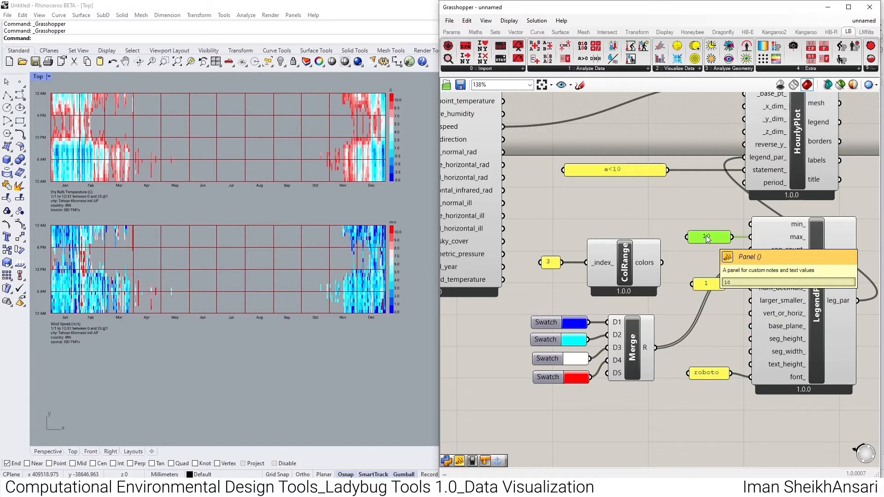
key(Delete)
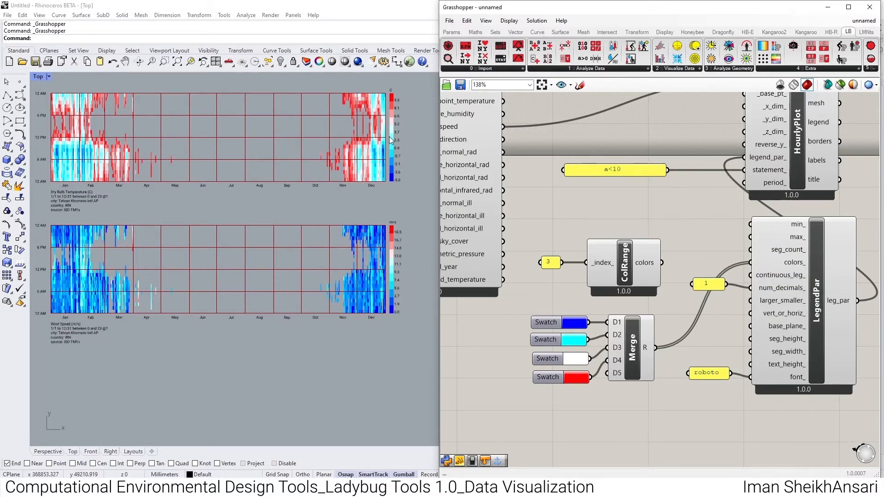
- Examine the wind speed hourly plot, its coloured hours and its legend range against the dry bulb temperature plot
scroll(136, 252, up, 5)
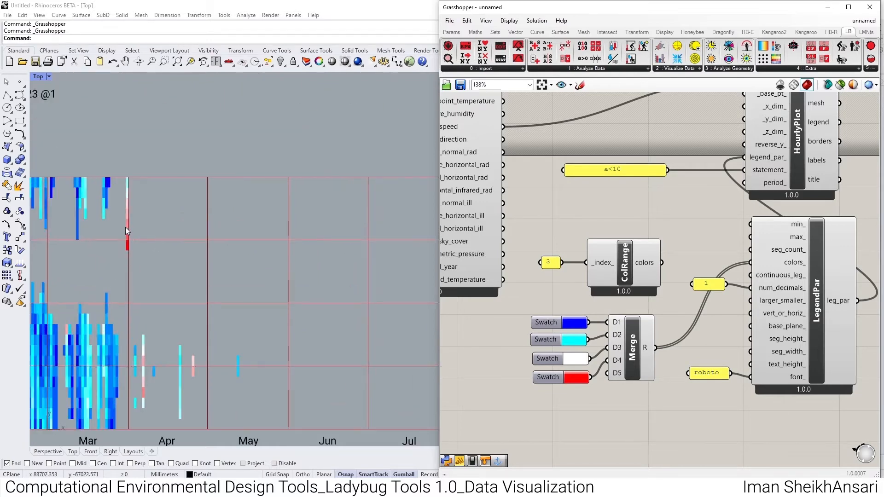
scroll(127, 244, down, 9)
scroll(409, 229, up, 7)
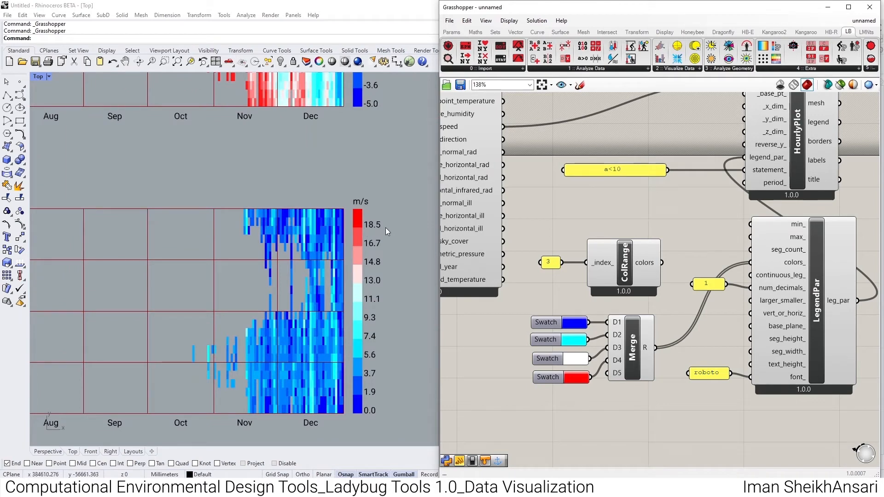
scroll(368, 235, down, 8)
scroll(220, 247, up, 5)
scroll(220, 247, up, 2)
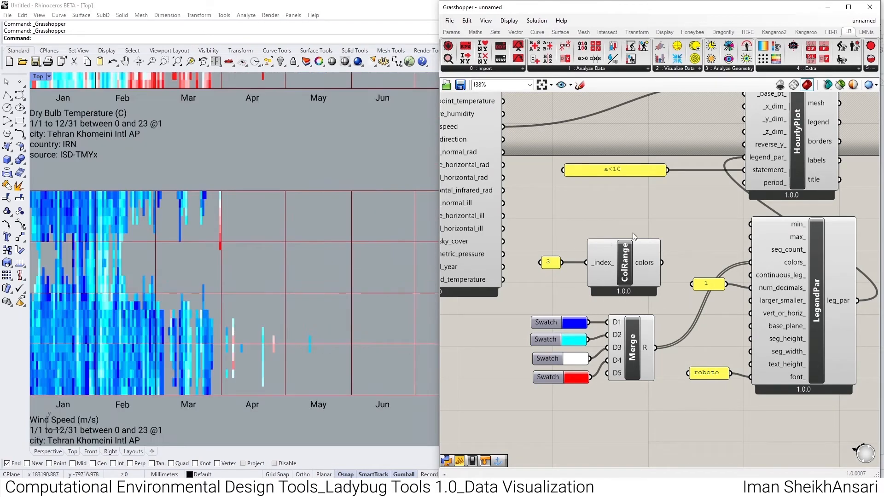
scroll(250, 280, down, 2)
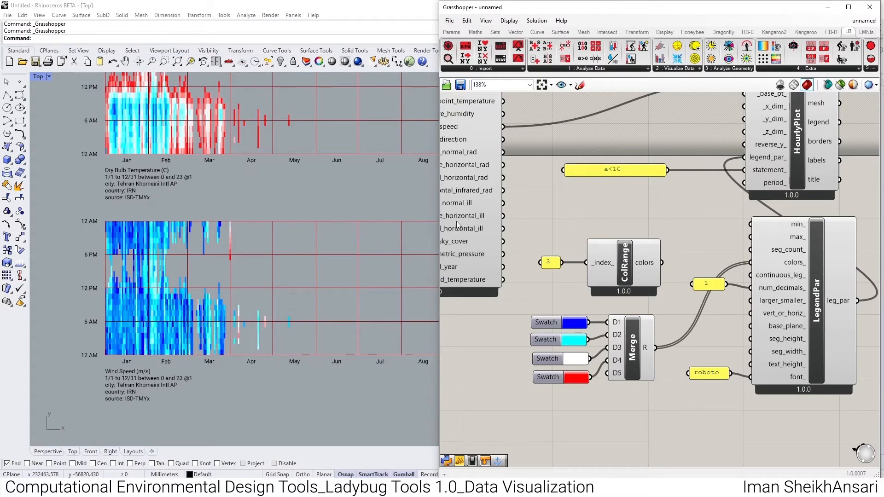
scroll(249, 280, down, 2)
scroll(315, 245, down, 3)
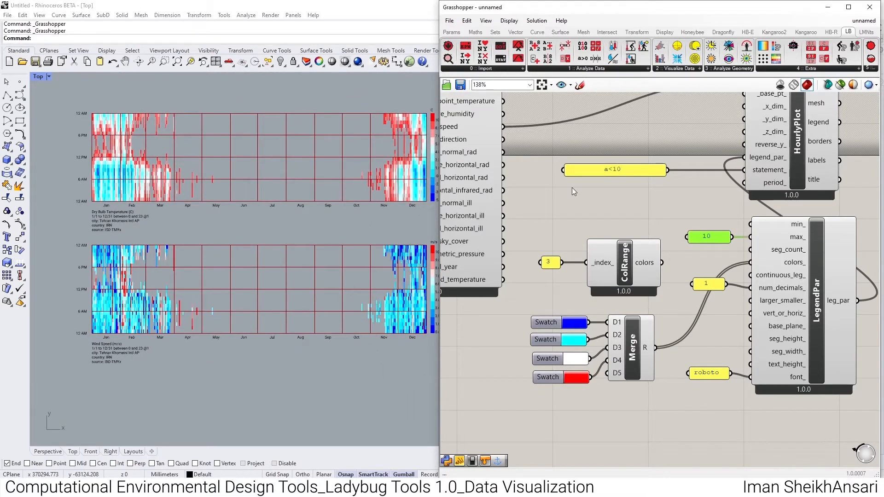
scroll(212, 226, down, 2)
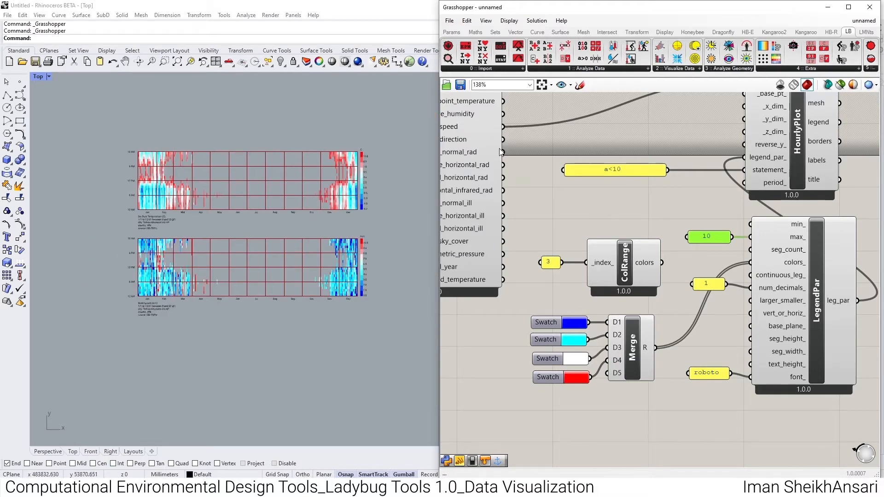
- Add ImportEPW's wind_direction output as a third source of HourlyPlot's _data input
right_drag(500, 151, 539, 236)
shift+drag(536, 231, 777, 172)
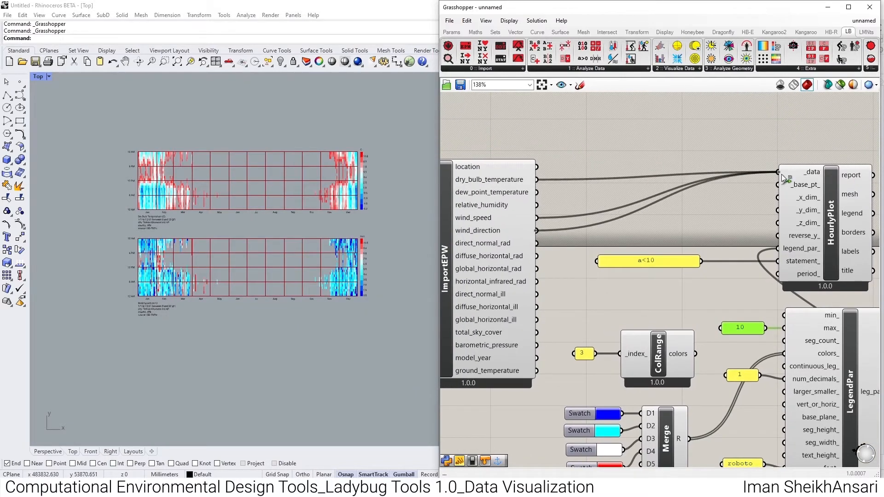
scroll(344, 382, up, 4)
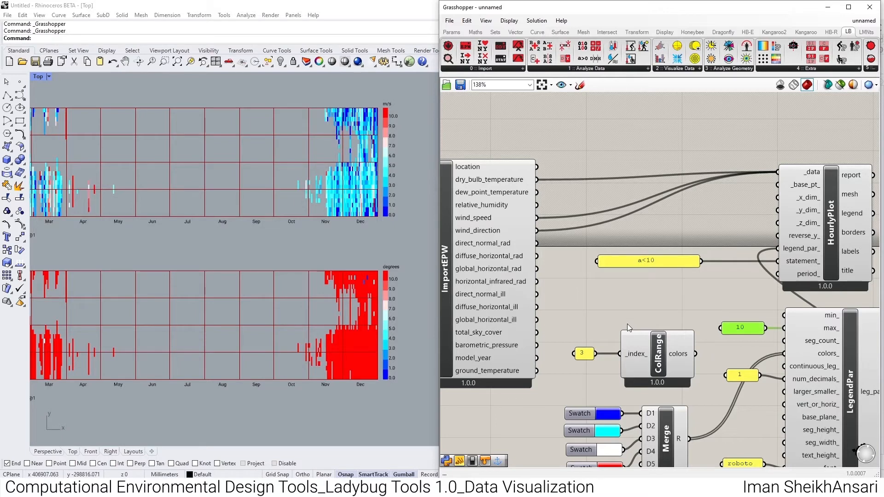
- Remove the legend maximum panel from LegendPar and compare the three hourly plots
key(Delete)
scroll(350, 276, down, 3)
scroll(364, 310, up, 4)
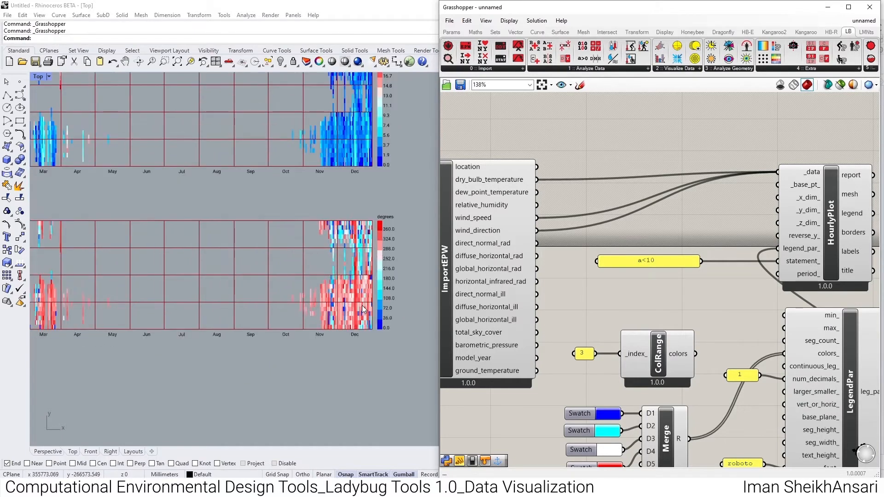
scroll(363, 309, up, 2)
scroll(364, 297, down, 4)
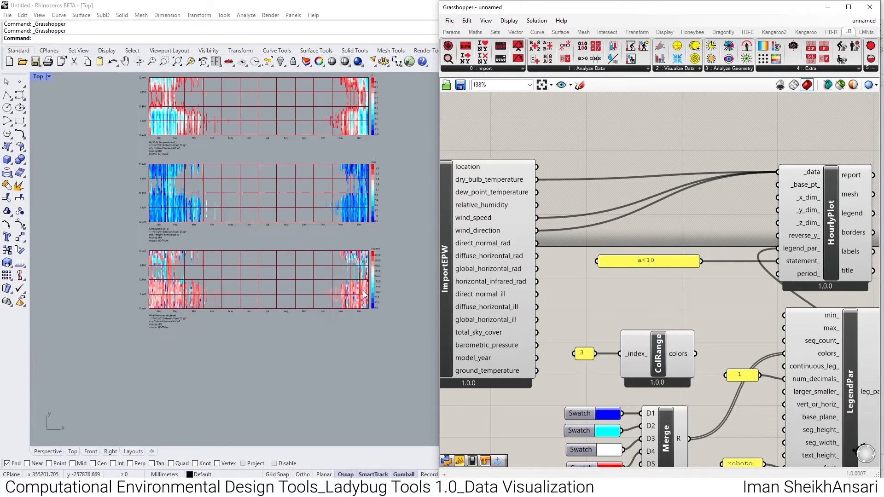
- Place an LB Wind Rose component on the canvas above HourlyPlot
scroll(655, 222, down, 3)
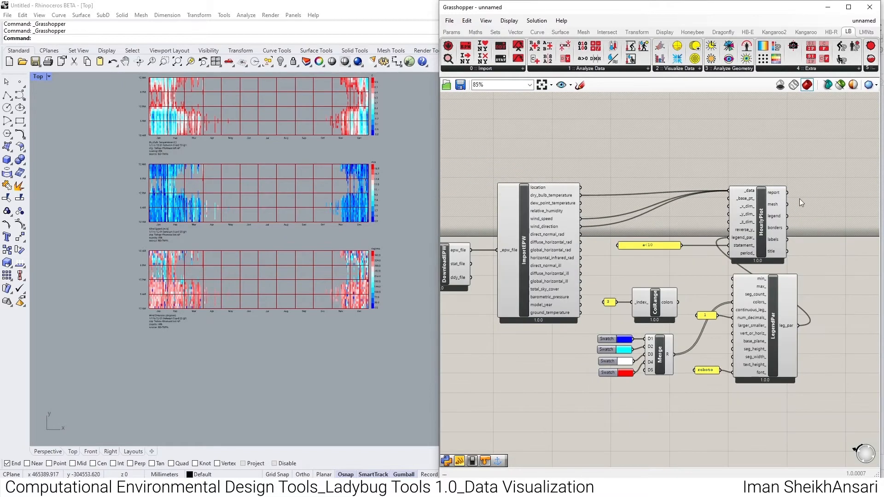
click(676, 69)
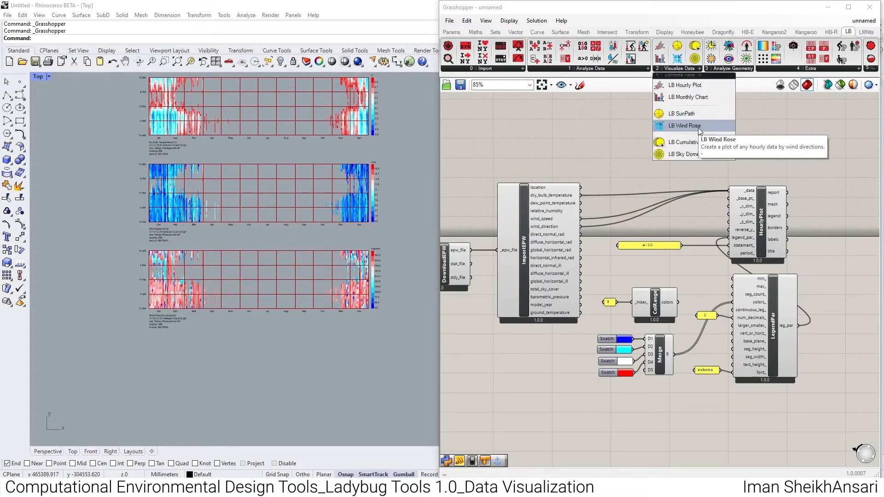
drag(714, 124, 751, 122)
right_drag(751, 122, 749, 210)
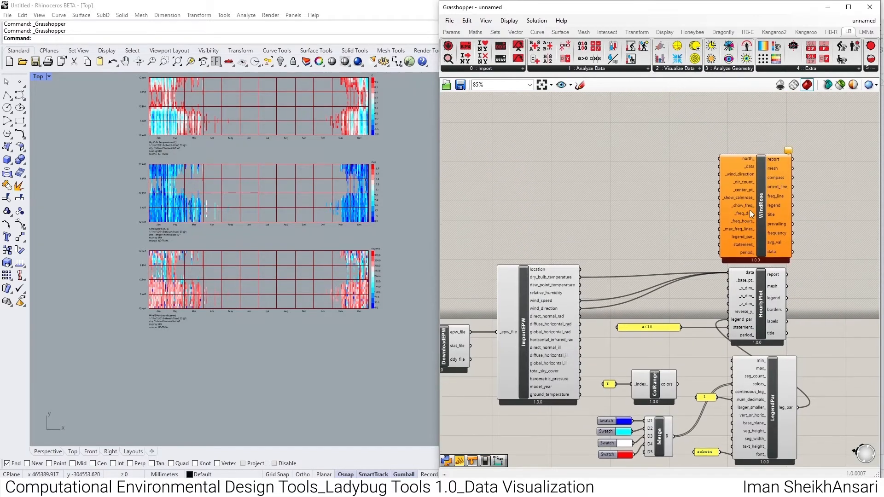
- Turn off the preview of HourlyPlot together with its legend, colour and panel components
right_drag(759, 348, 759, 296)
drag(823, 232, 587, 433)
middle_click(761, 269)
click(794, 238)
- Connect ImportEPW's wind_speed to WindRose's _data and wind_direction to its _wind_direction, and inspect the resulting wind rose
scroll(762, 149, up, 3)
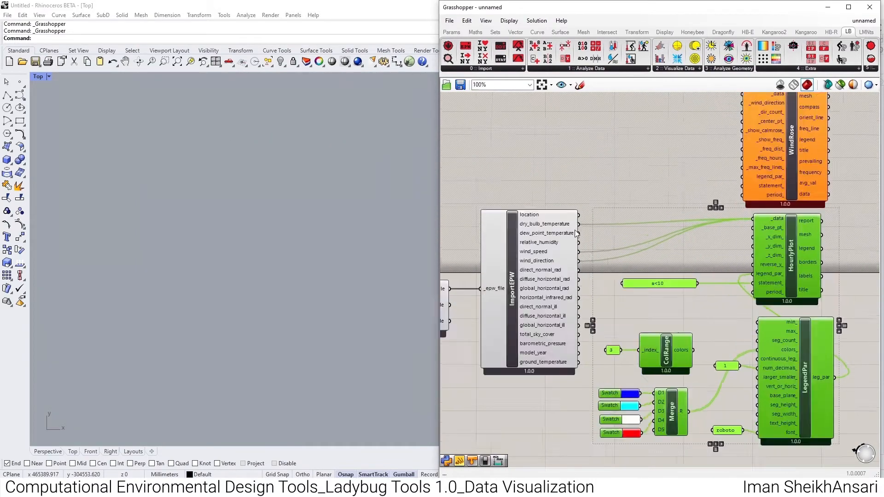
right_drag(762, 149, 753, 177)
drag(787, 135, 562, 353)
drag(787, 148, 562, 366)
scroll(730, 166, down, 4)
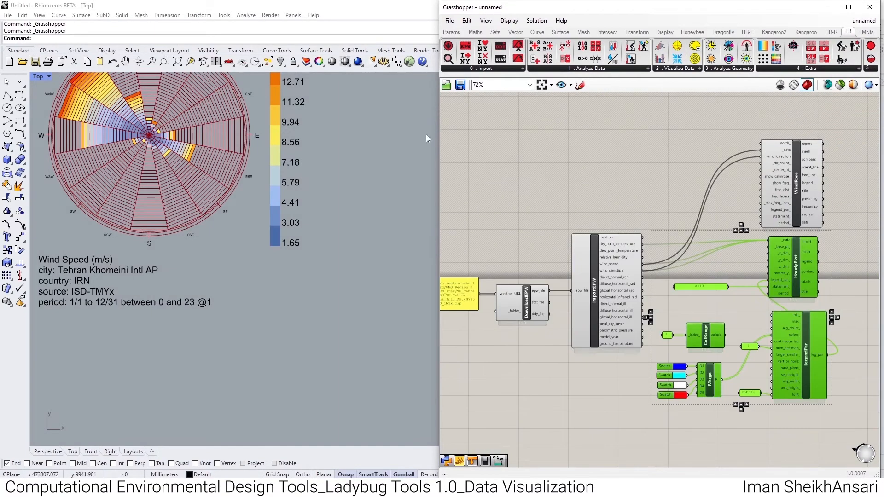
right_drag(307, 149, 360, 190)
scroll(361, 191, down, 2)
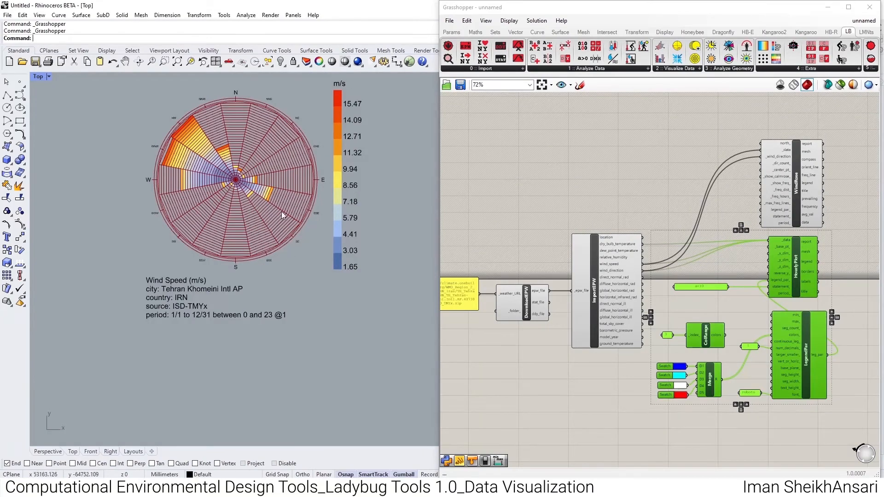
scroll(240, 114, up, 3)
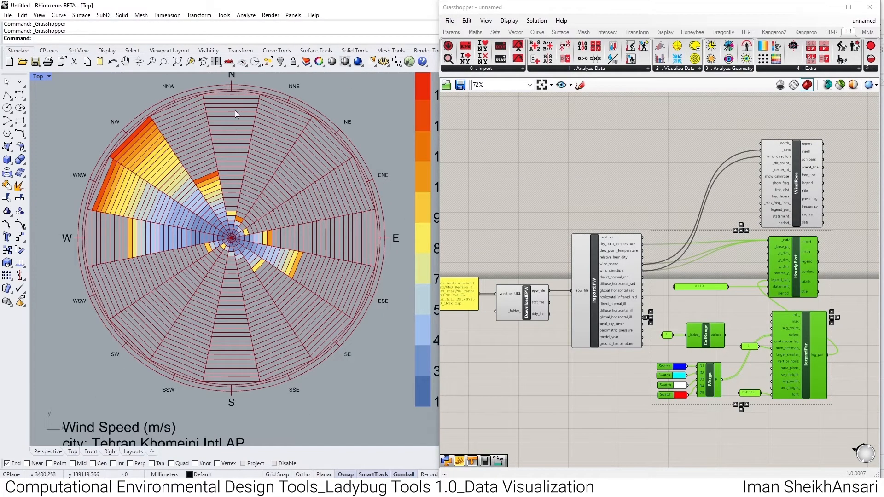
- Add a Custom Preview component beside WindRose and connect WindRose's freq_line output to its G input
scroll(659, 169, up, 4)
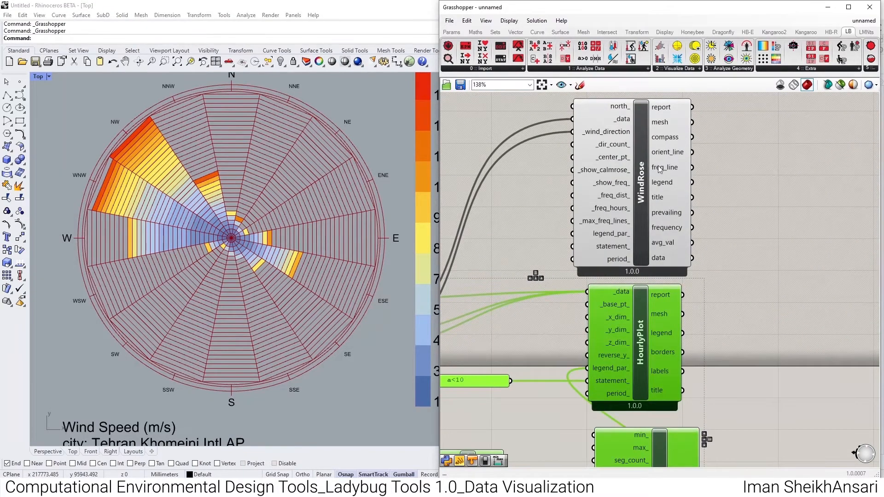
right_drag(659, 169, 601, 200)
double_click(708, 231)
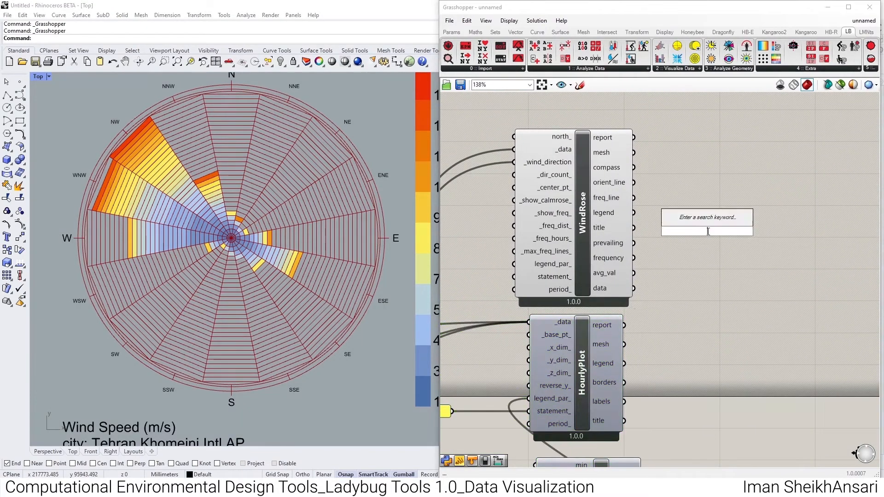
text(prev)
click(704, 224)
drag(705, 226, 729, 193)
drag(635, 197, 713, 188)
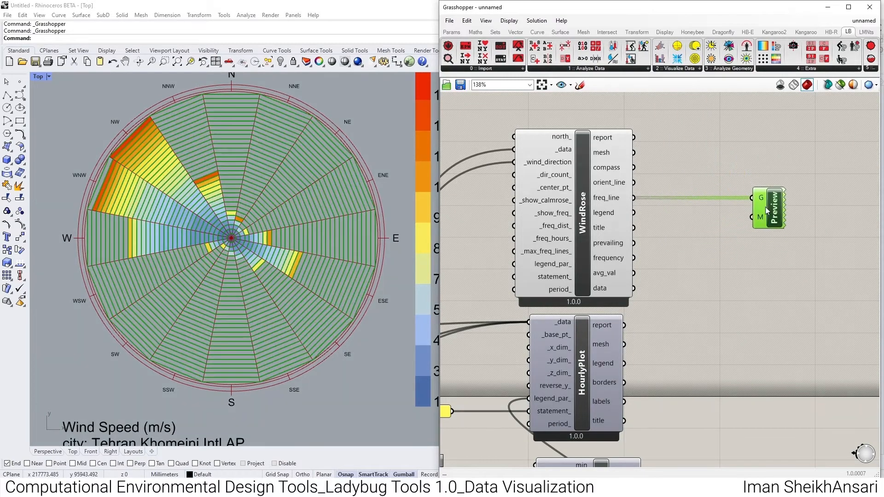
- Add a Colour Swatch below the Preview component and set its colour to black
double_click(730, 248)
text(sw)
click(711, 189)
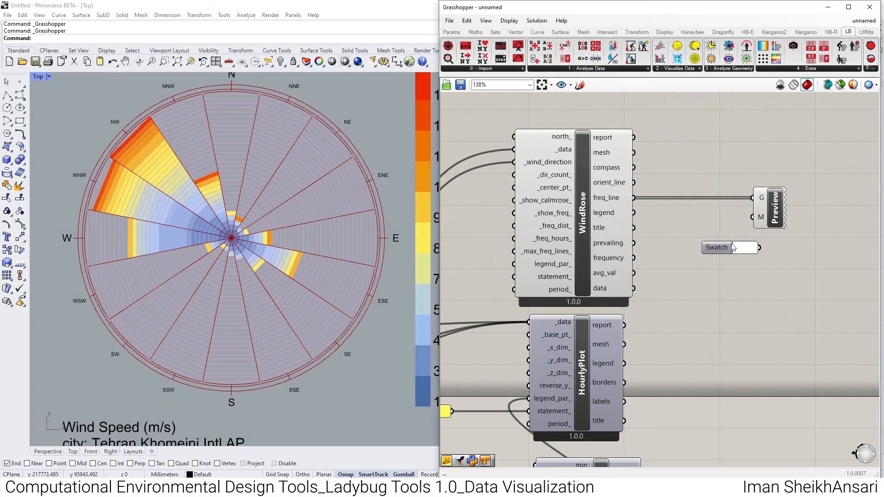
click(751, 250)
click(823, 383)
drag(816, 363, 709, 353)
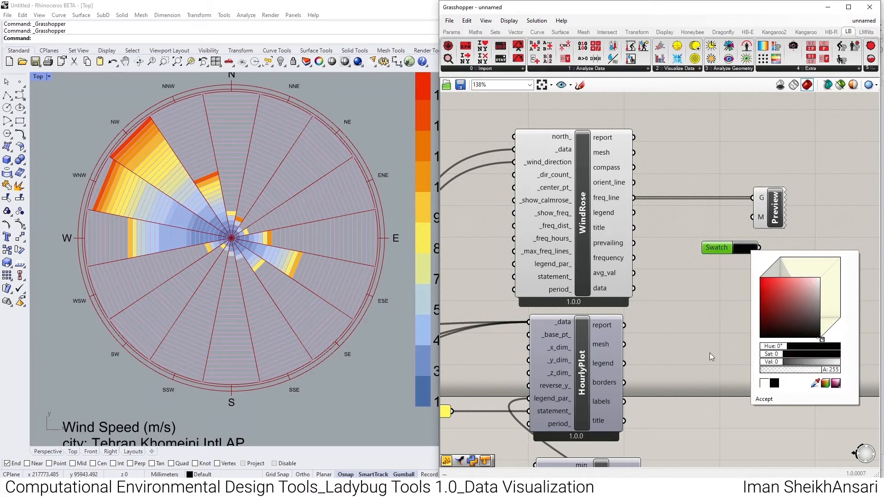
click(701, 304)
- Connect the black swatch to Preview's M input and add WindRose's orient_line output to its G input
drag(752, 218, 752, 243)
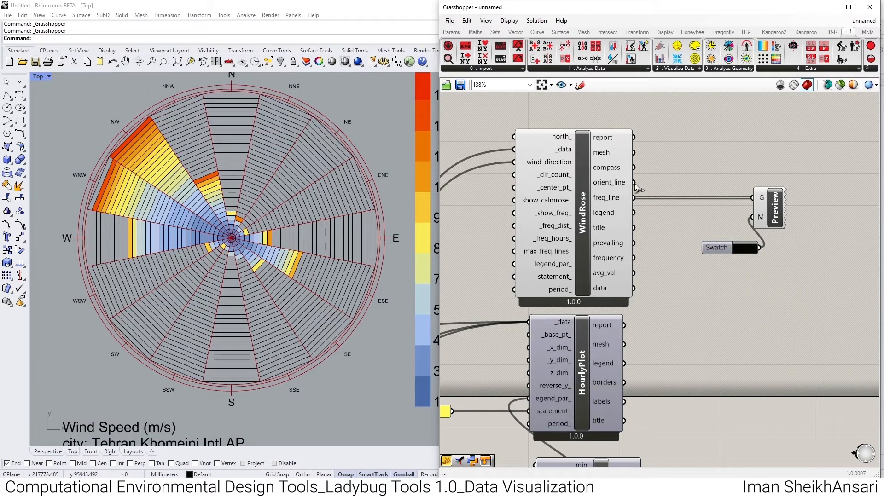
drag(634, 183, 753, 198)
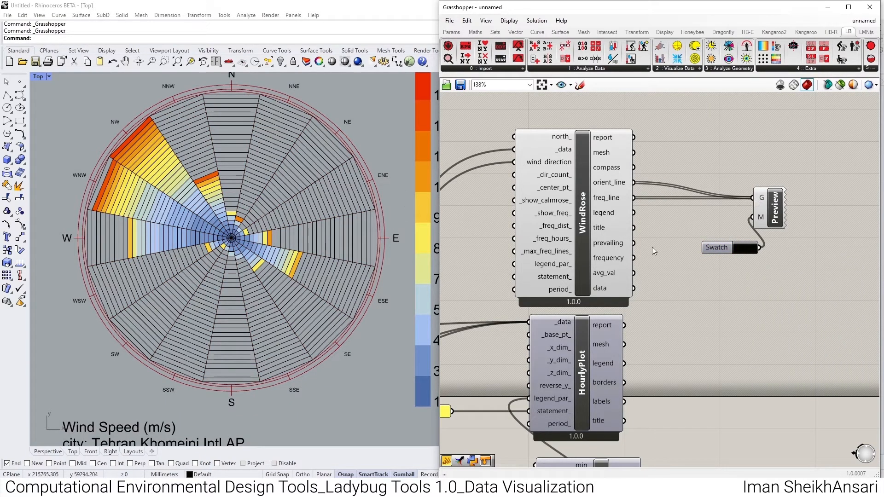
scroll(305, 203, down, 3)
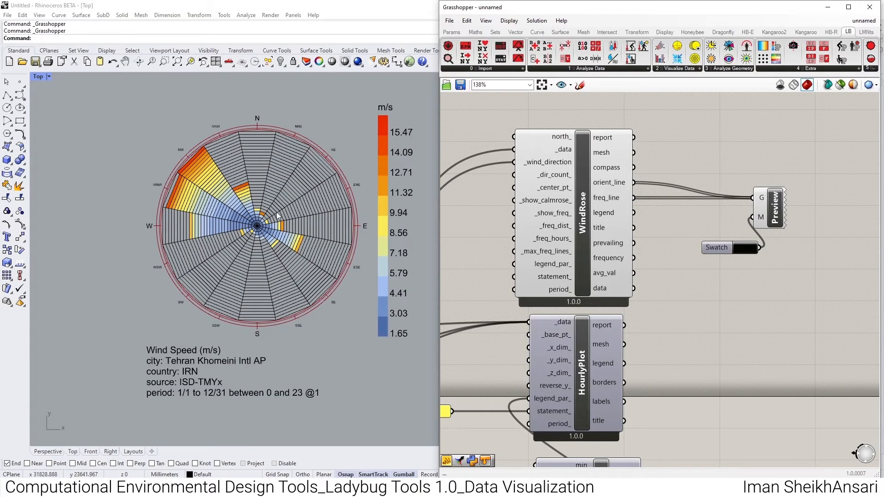
- Add an LB Apply Conditional Statement component between ImportEPW and WindRose
scroll(641, 275, down, 2)
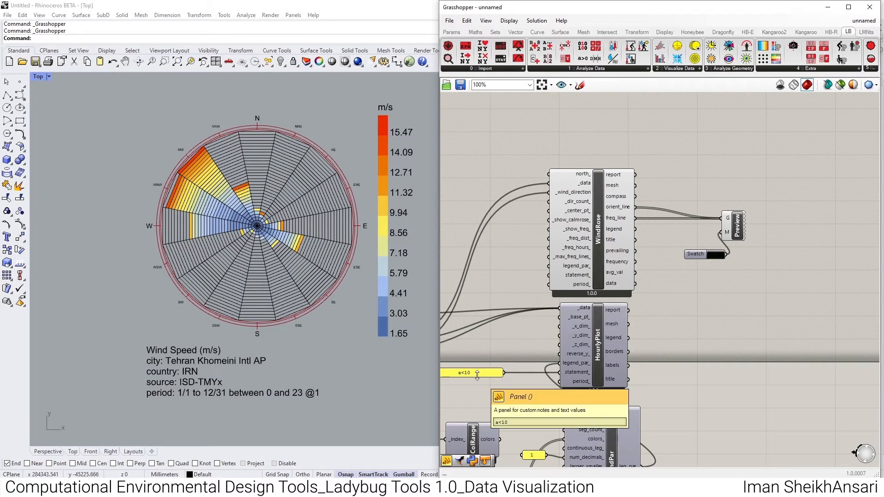
right_drag(539, 274, 662, 286)
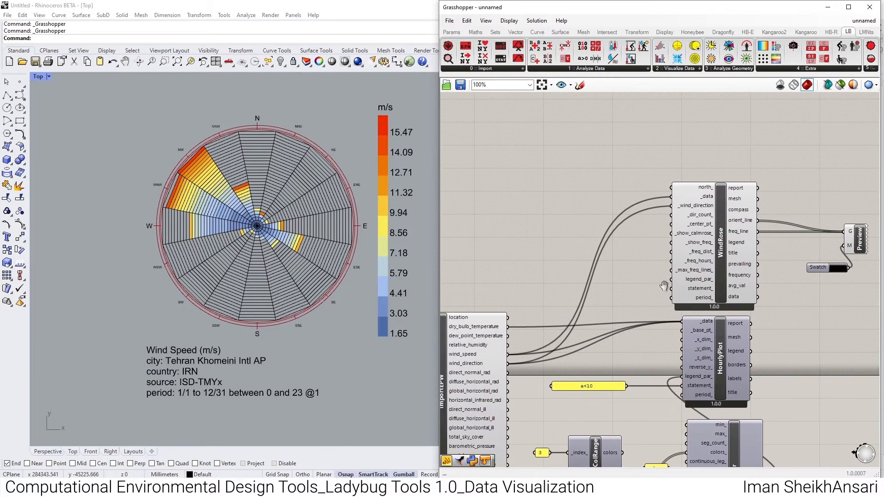
click(600, 69)
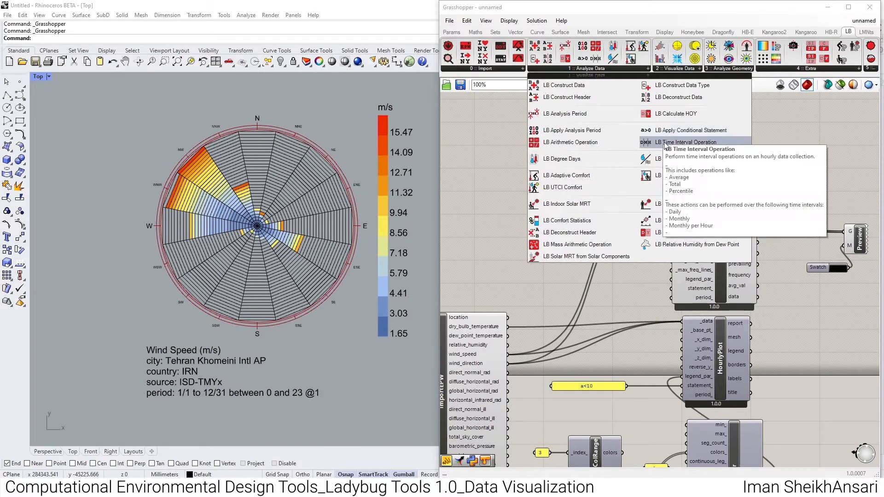
click(683, 133)
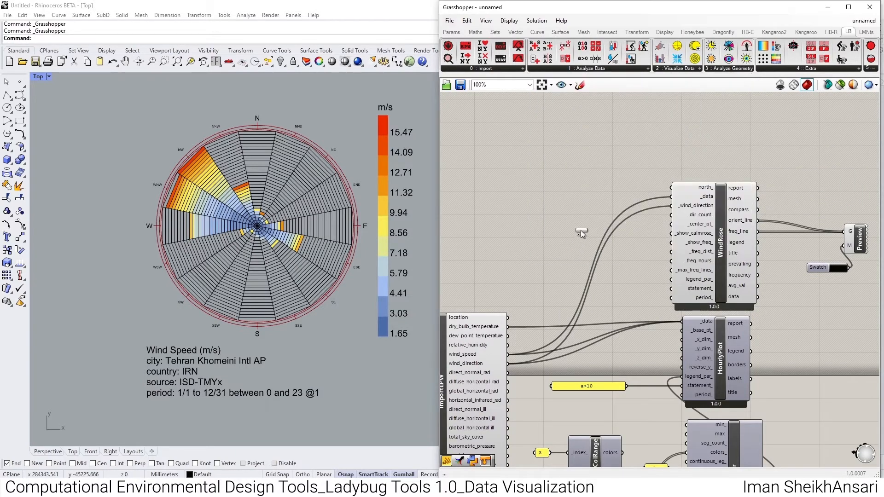
click(587, 211)
drag(587, 211, 600, 264)
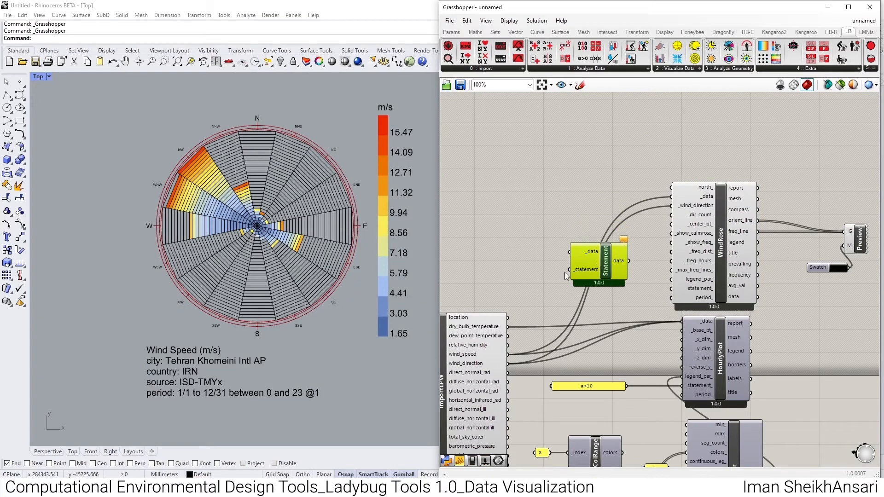
- Connect ImportEPW's dry_bulb_temperature, wind_speed and wind_direction to Statement's _data, and the a<10 panel to its _statement
scroll(500, 339, up, 2)
drag(521, 267, 638, 153)
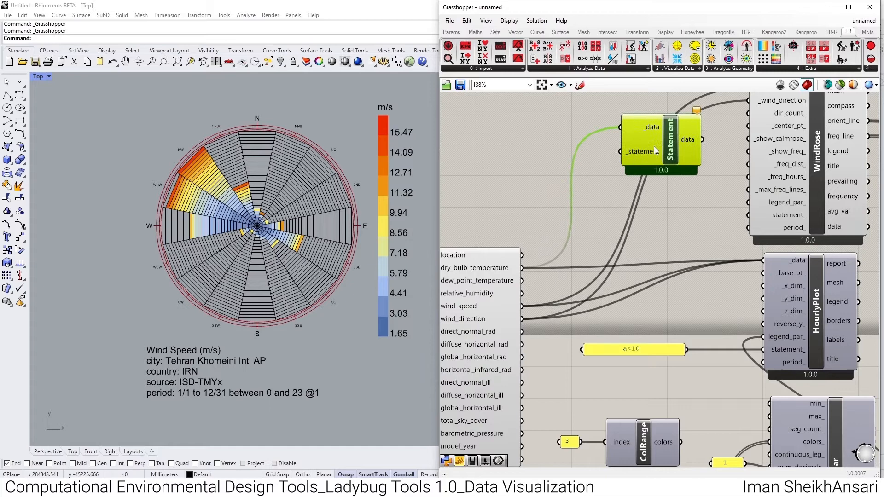
double_click(552, 165)
drag(686, 349, 622, 151)
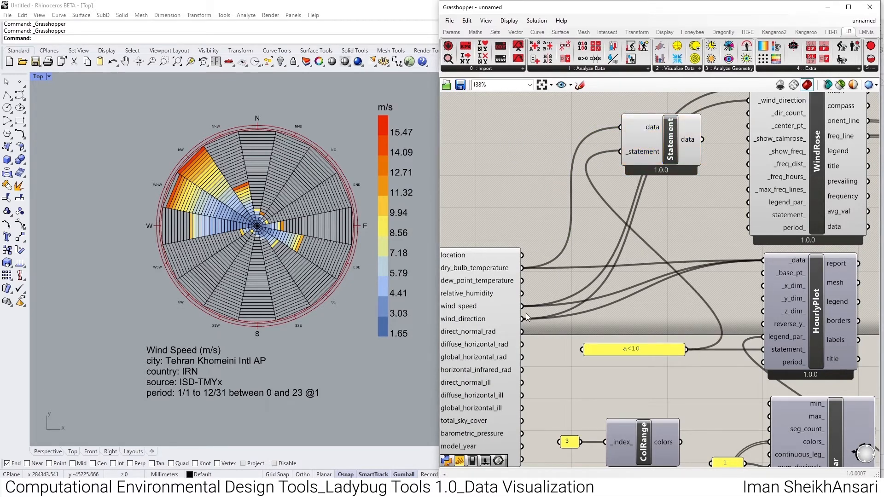
shift+drag(523, 311, 623, 128)
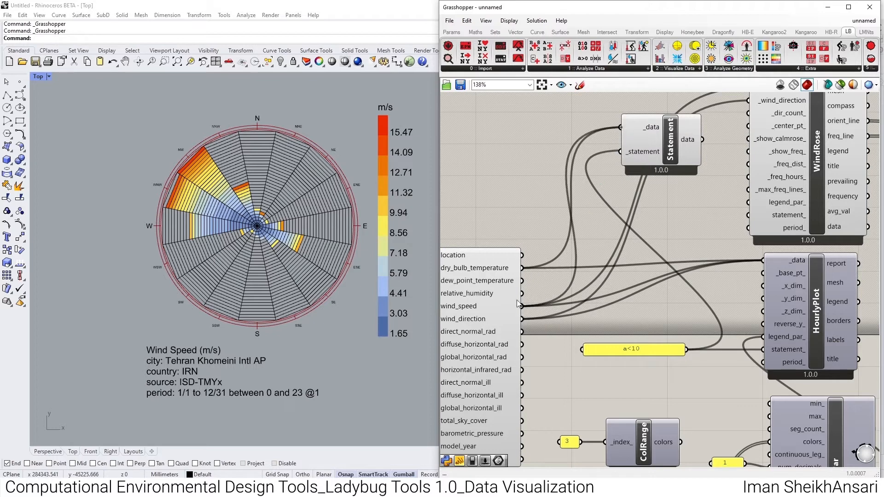
shift+drag(522, 319, 626, 128)
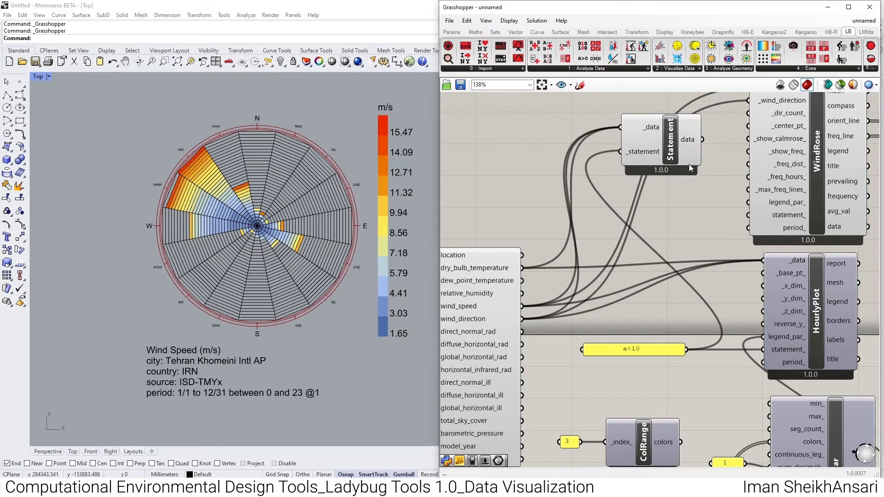
- Check Statement's data output in a temporary panel, reading through all its data collections, and delete the panel
right_drag(685, 159, 617, 269)
drag(619, 253, 601, 158)
double_click(639, 152)
text(//)
key(Return)
drag(610, 163, 594, 205)
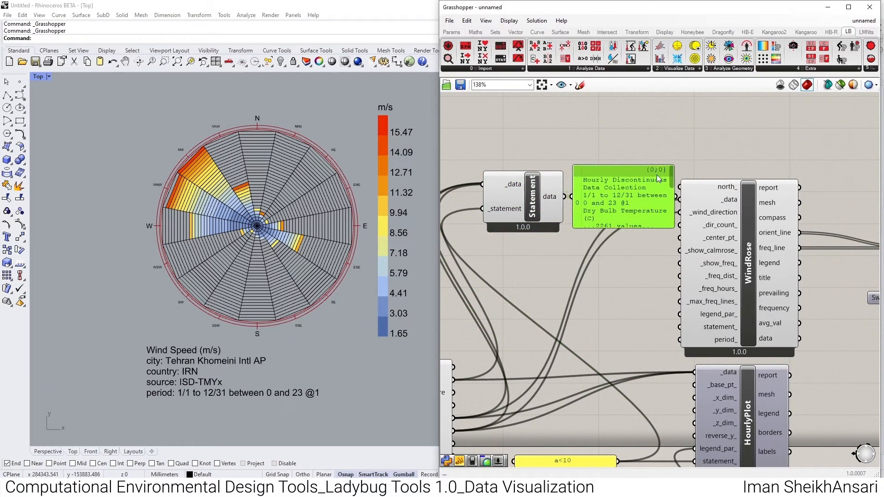
drag(671, 181, 664, 225)
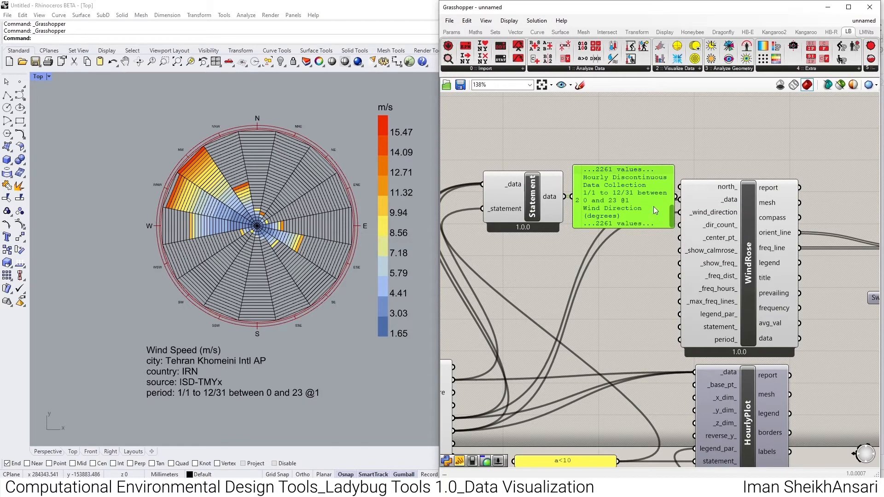
click(671, 217)
key(Delete)
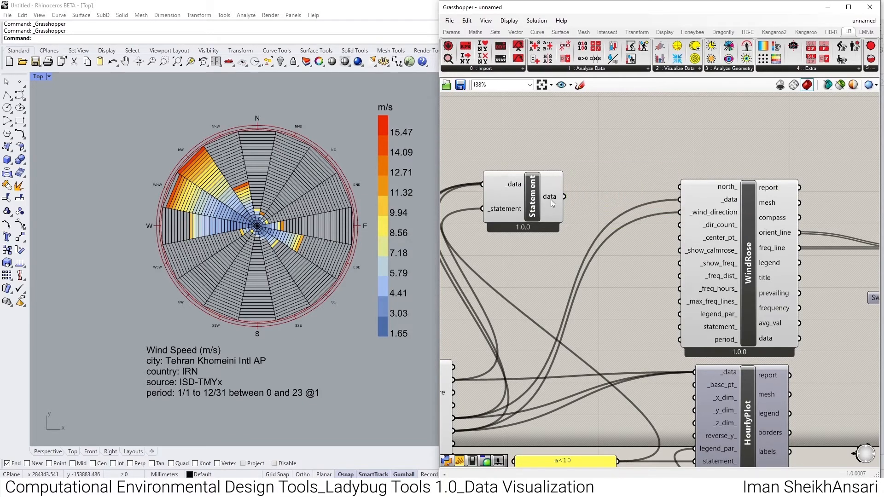
- Graft Statement's data output and move the WindRose, HourlyPlot and legend components farther from Statement to free space
right_click(552, 199)
click(582, 248)
scroll(605, 182, down, 3)
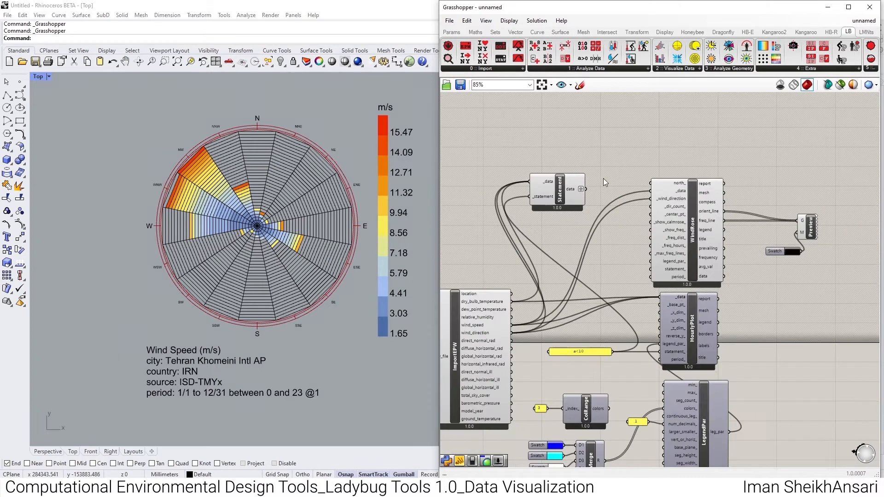
scroll(656, 156, down, 3)
drag(758, 159, 626, 377)
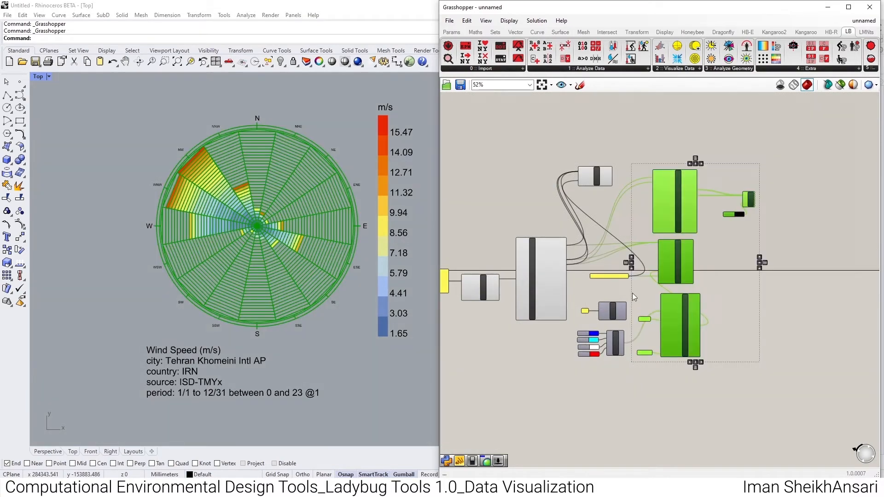
shift+drag(625, 267, 582, 371)
drag(676, 203, 741, 201)
click(659, 155)
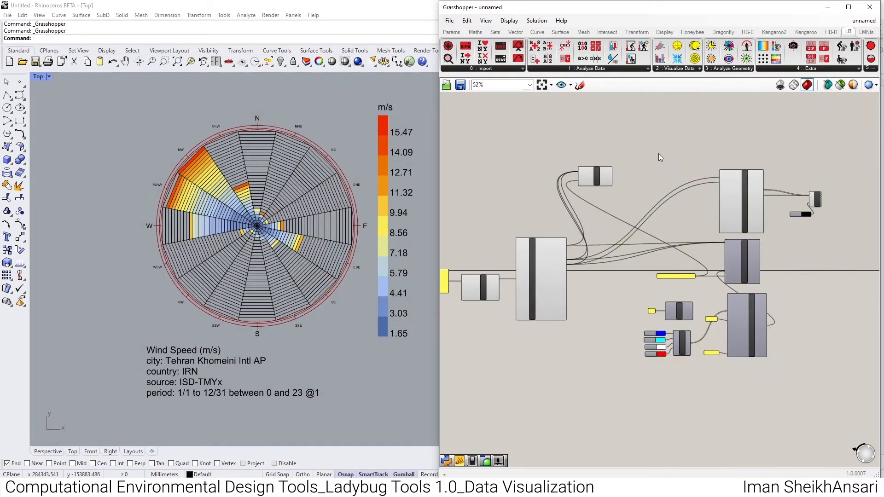
- Add an Explode Tree component fed by Statement's data output and match its outputs to the incoming branches
scroll(644, 173, up, 5)
double_click(646, 175)
text(bang)
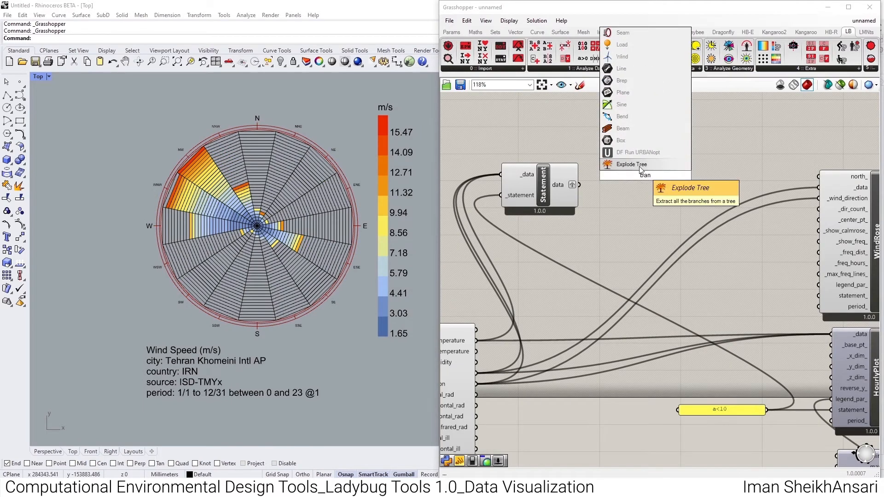
click(639, 167)
drag(627, 175, 579, 184)
drag(641, 177, 633, 188)
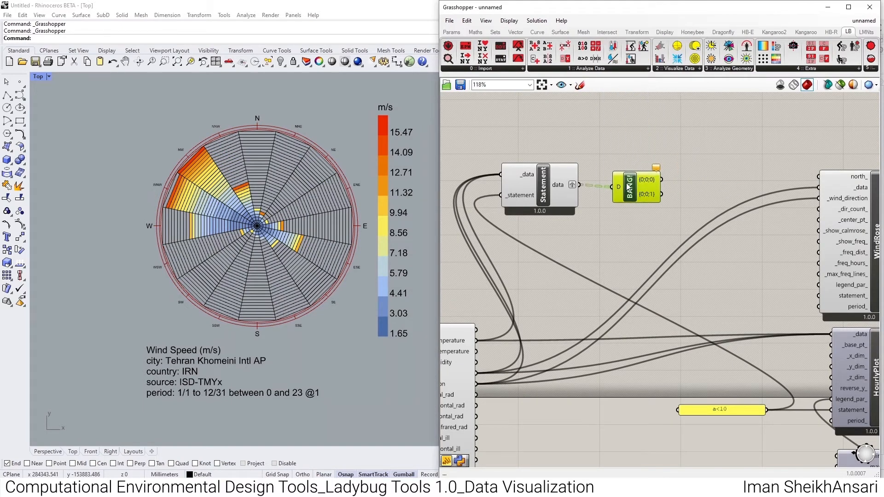
right_click(633, 187)
click(655, 251)
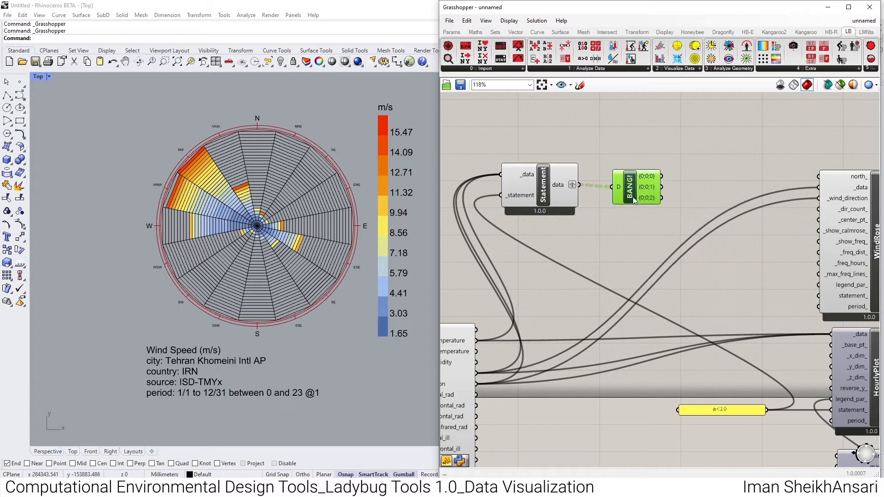
- List Statement's grafted branches in an enlarged panel and connect Explode Tree's {0;0;1} output to WindRose's _data
drag(629, 189, 659, 137)
double_click(616, 131)
text(//)
key(Return)
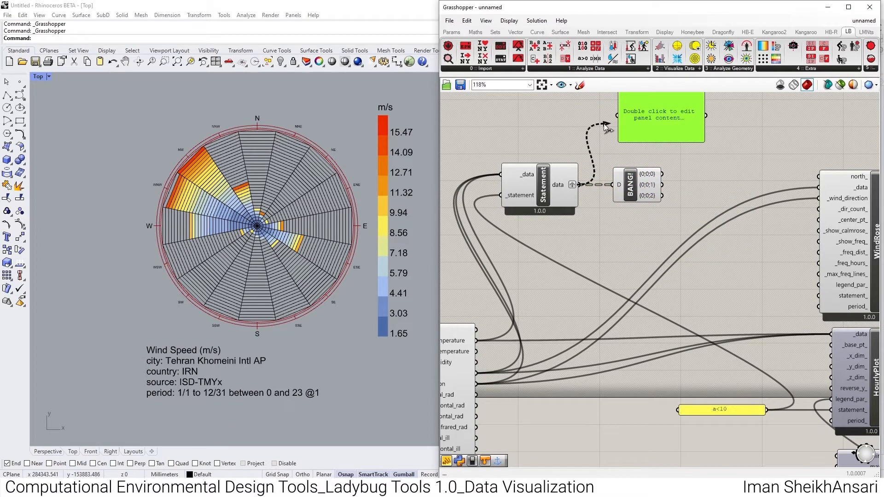
right_drag(659, 136, 636, 148)
drag(678, 113, 668, 242)
drag(662, 192, 663, 91)
drag(647, 197, 632, 122)
right_drag(631, 122, 615, 214)
drag(622, 293, 783, 295)
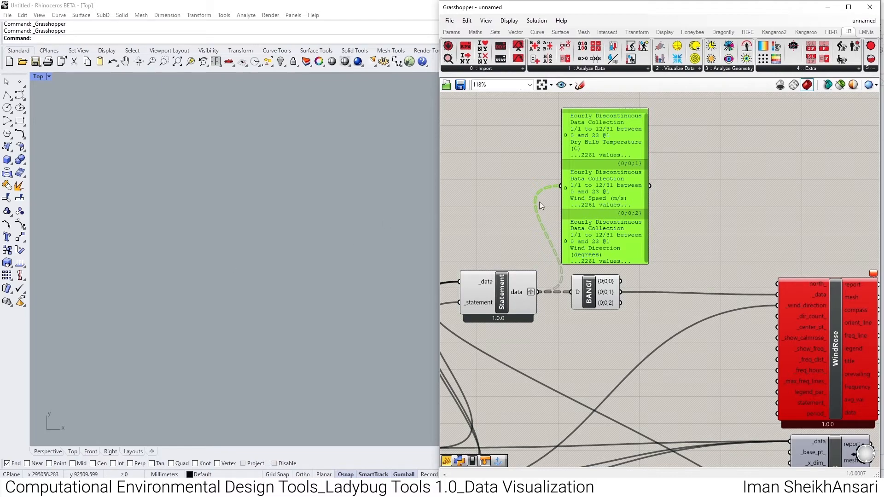
- Add a panel above Statement and connect ImportEPW's wind_direction to it to examine the unfiltered data collection
right_drag(515, 268, 603, 224)
double_click(565, 178)
text(//)
key(Return)
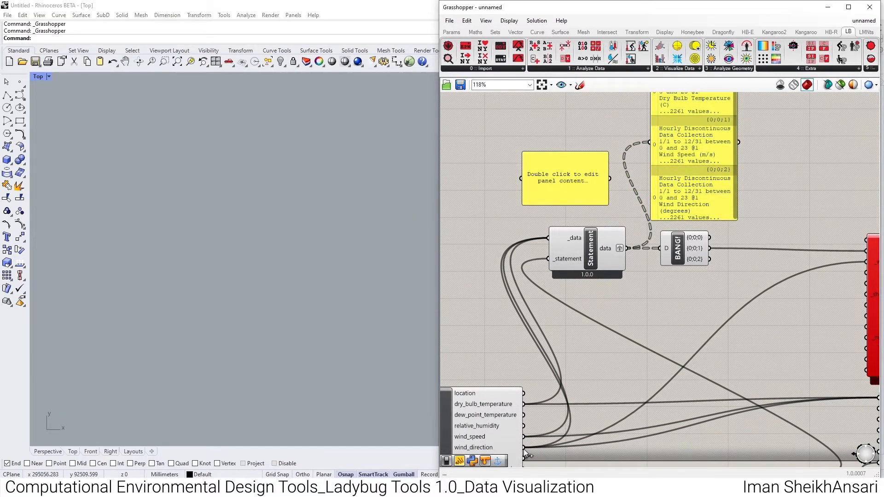
drag(523, 447, 520, 178)
scroll(579, 184, up, 4)
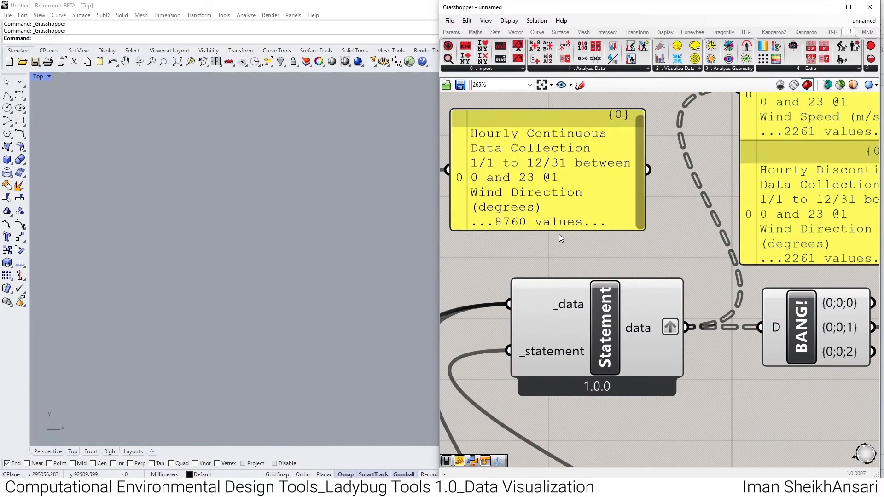
scroll(534, 209, down, 3)
- Connect Explode Tree's {0;0;2} output to WindRose's _wind_direction and delete the panel listing Statement's branches
right_drag(671, 227, 525, 226)
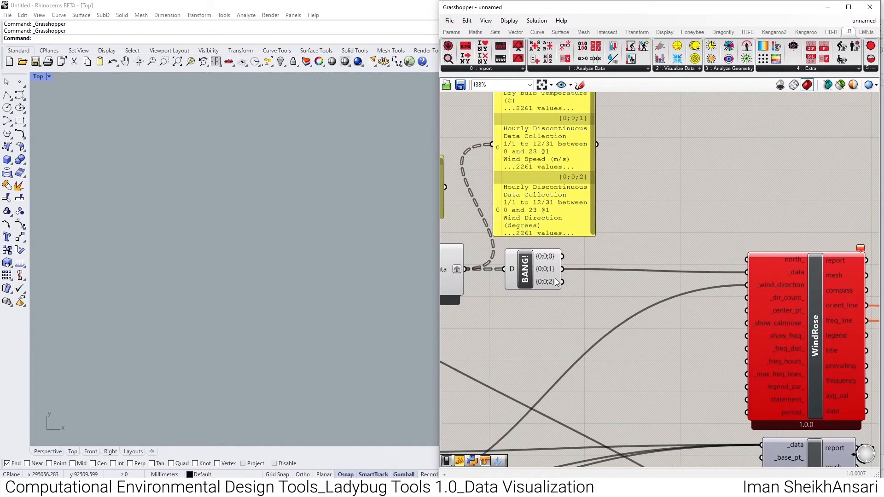
drag(562, 282, 747, 285)
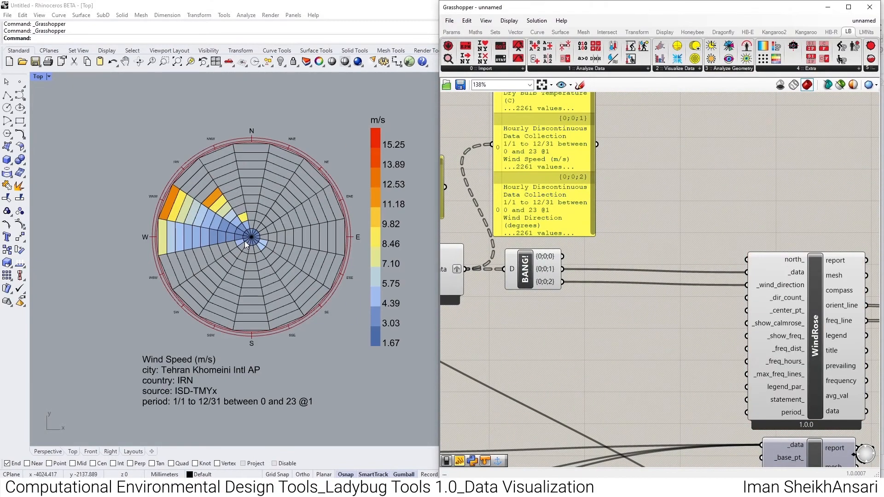
click(514, 196)
key(Delete)
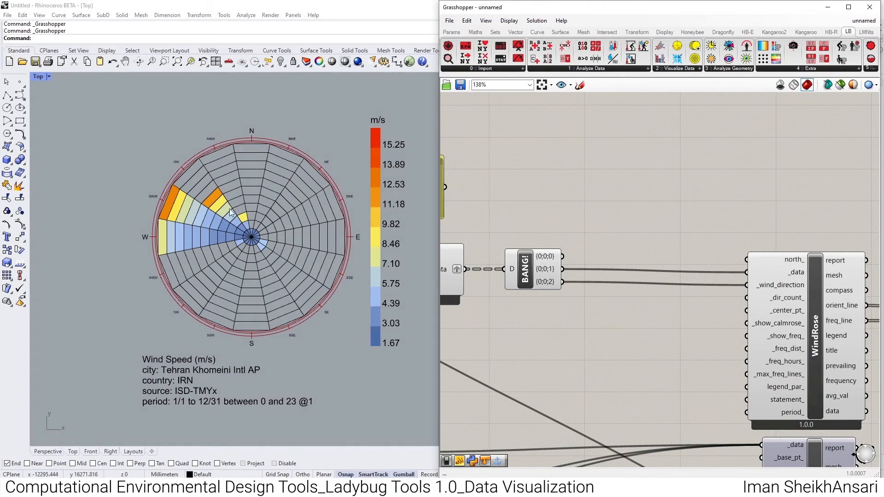
scroll(235, 235, down, 5)
scroll(186, 174, up, 5)
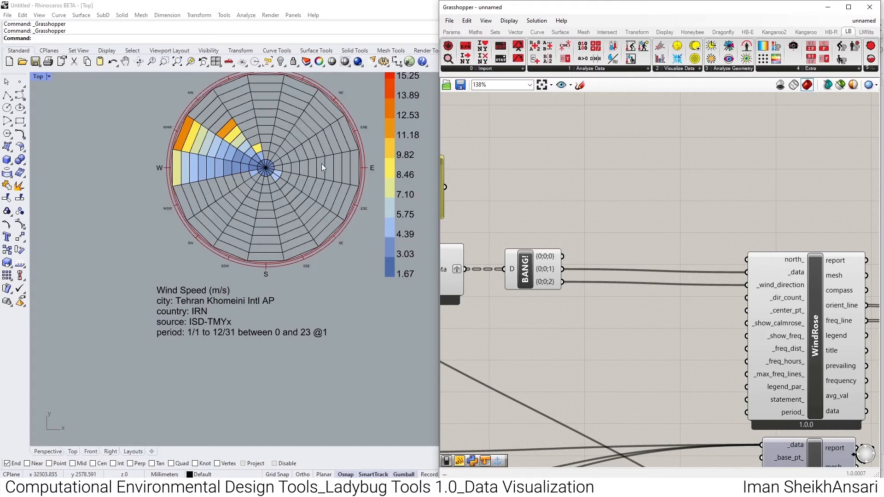
scroll(311, 171, down, 3)
scroll(311, 171, up, 2)
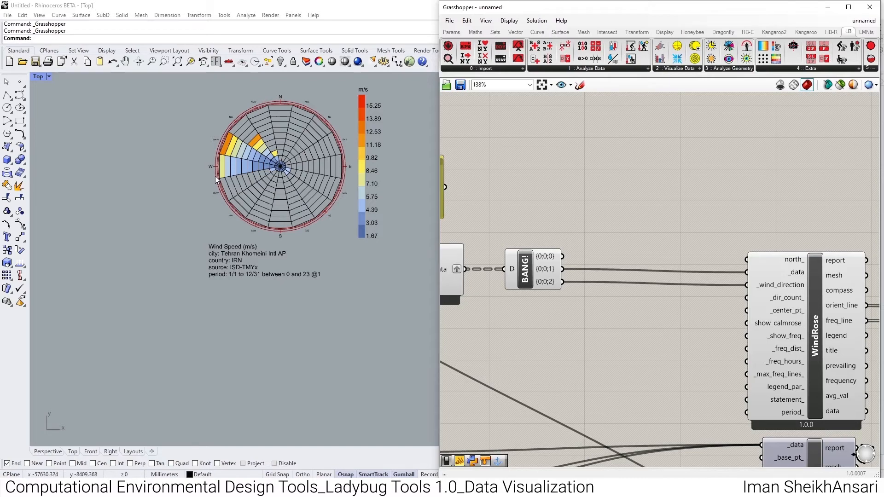
- Turn off the preview of the Statement, Explode Tree, WindRose and Preview components, and turn on HourlyPlot's preview
scroll(691, 214, down, 5)
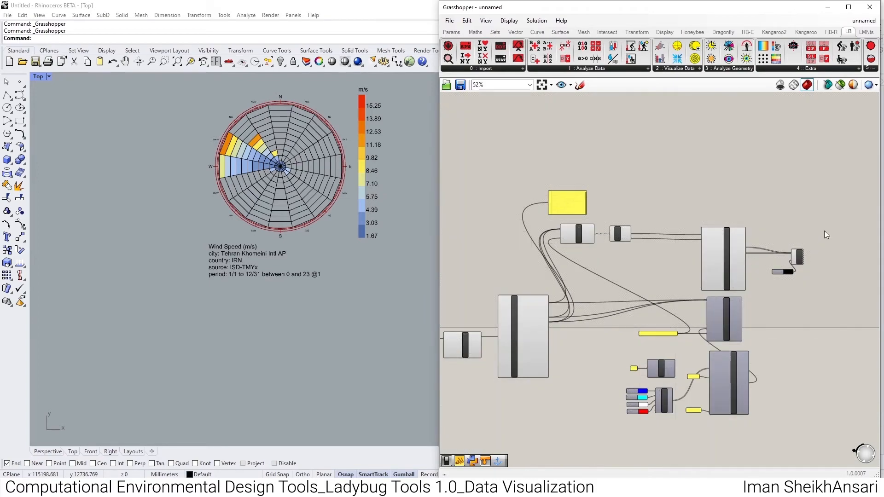
drag(826, 201, 526, 272)
middle_click(706, 256)
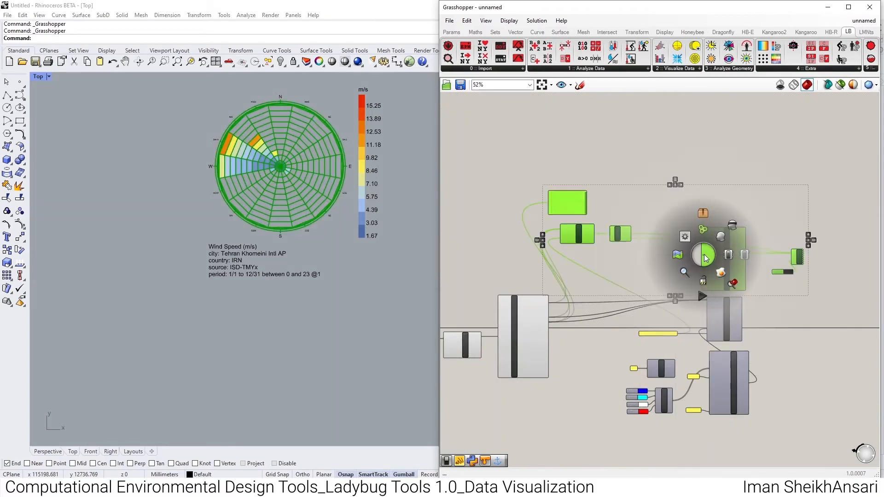
click(731, 217)
scroll(730, 217, up, 4)
click(754, 315)
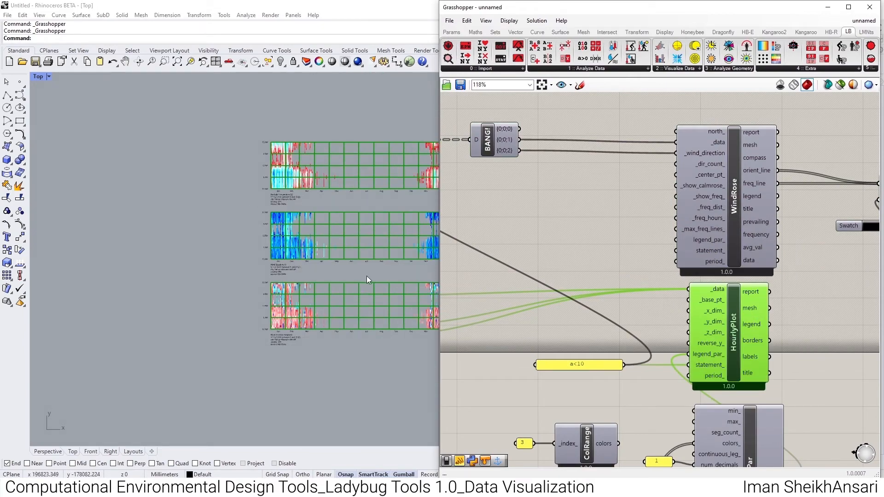
- Change the conditional statement panel to a>25 and review the updated hourly plots
right_drag(320, 258, 170, 231)
scroll(303, 246, up, 8)
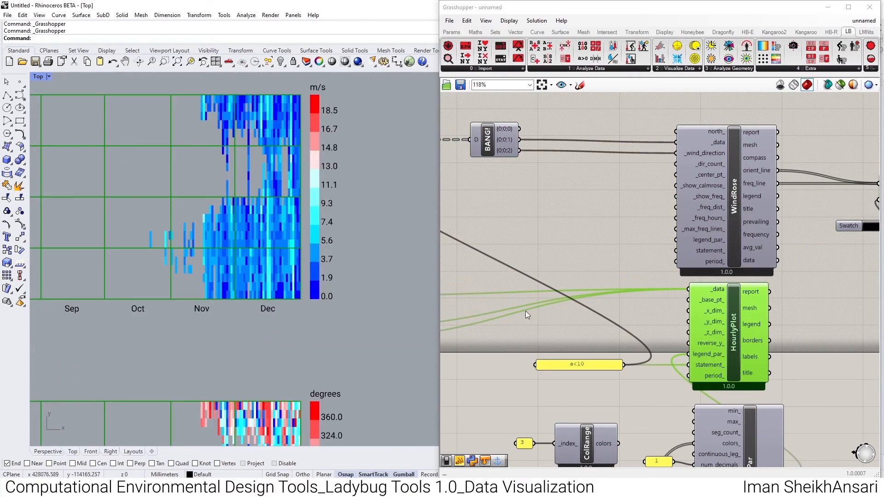
double_click(569, 364)
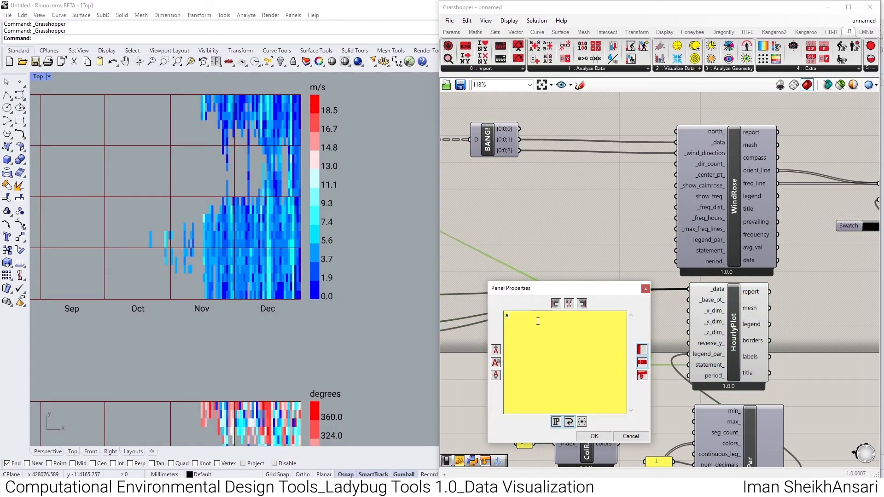
click(593, 435)
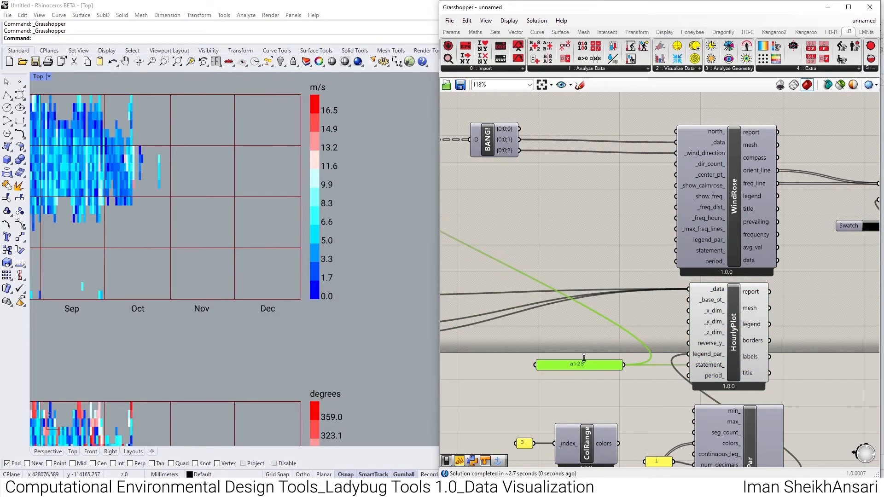
scroll(365, 277, down, 3)
scroll(359, 184, up, 3)
scroll(359, 179, down, 3)
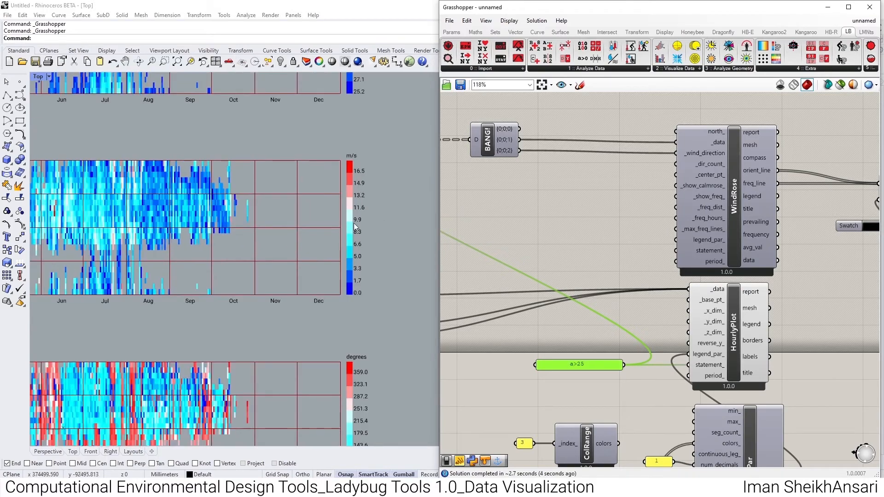
scroll(180, 205, down, 1)
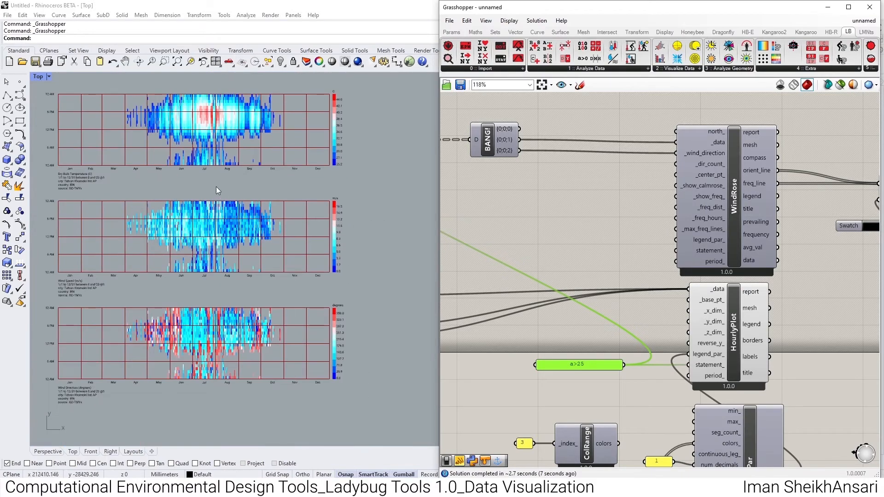
- Examine the three filtered hourly plots and their legends in the Top viewport
scroll(216, 187, up, 2)
scroll(269, 253, down, 3)
scroll(269, 253, up, 3)
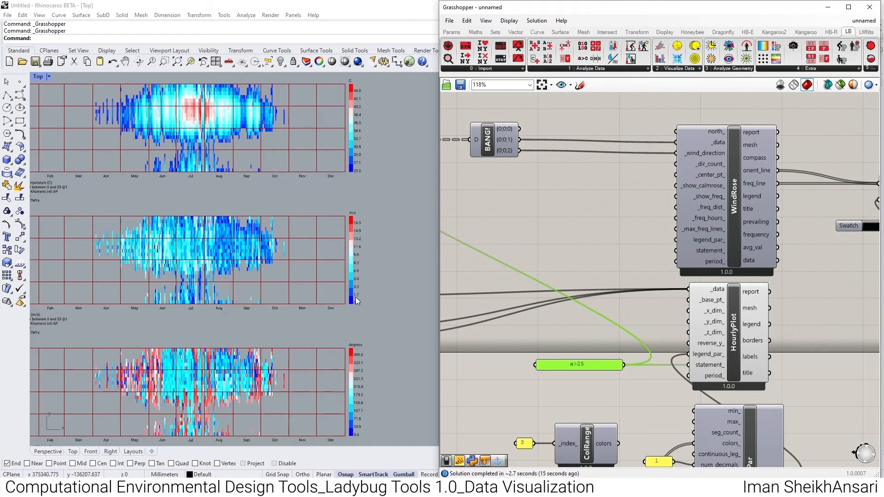
scroll(221, 249, up, 2)
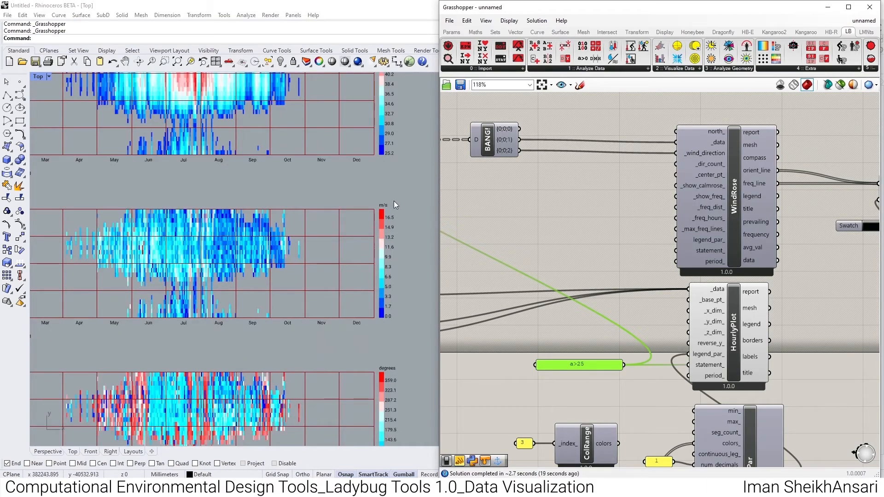
scroll(290, 259, down, 3)
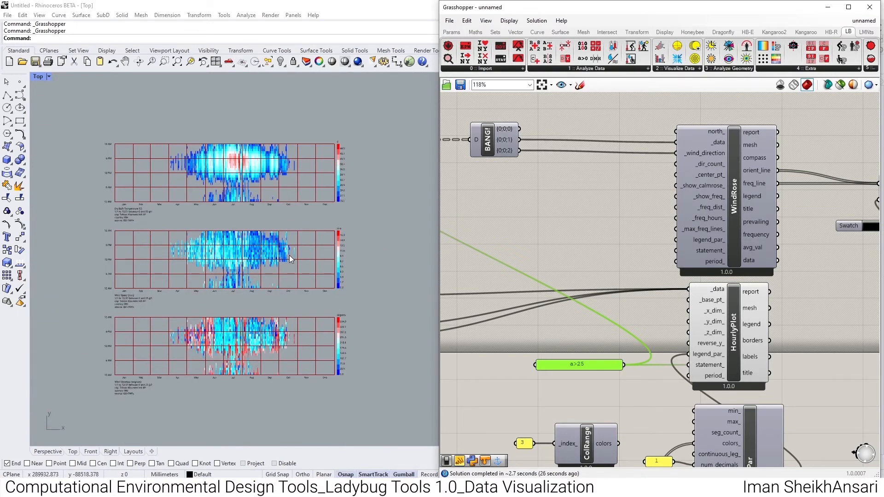
scroll(538, 237, down, 2)
- Try an LB Mass Arithmetic Operation component on Explode Tree's {0;0;1} wind speed output and delete the component
scroll(546, 171, up, 3)
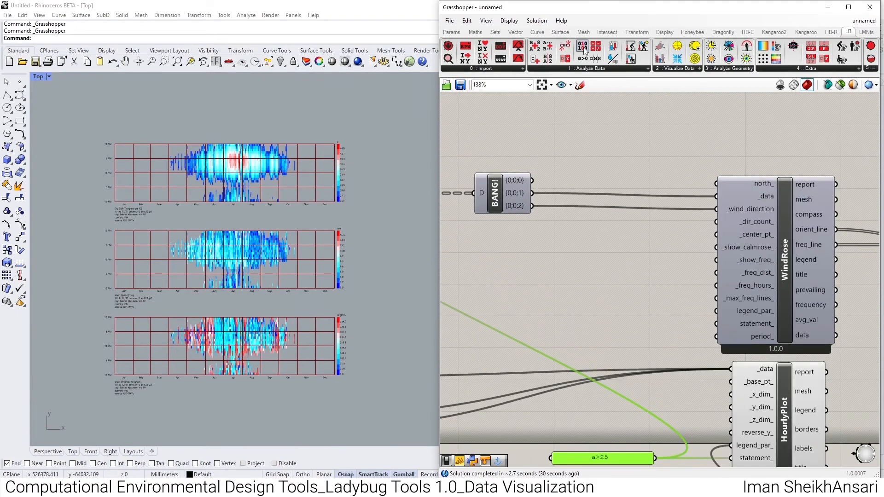
click(583, 68)
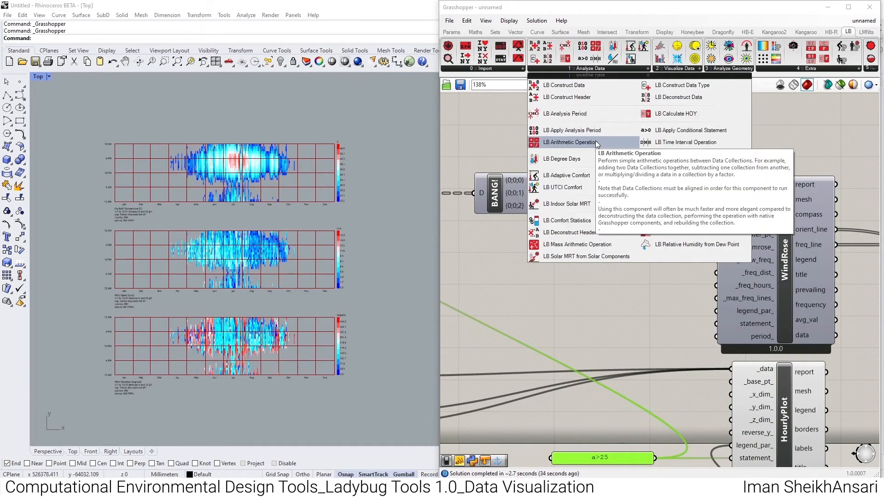
drag(595, 246, 604, 150)
mouse_move(519, 277)
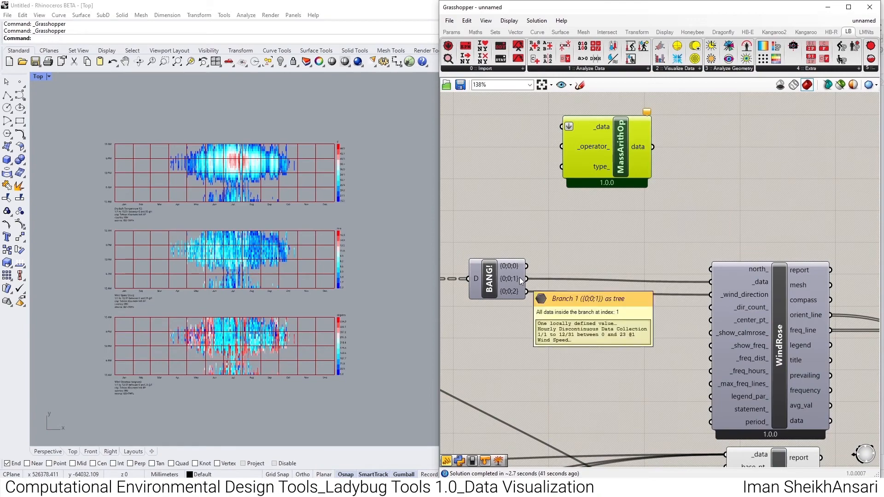
drag(520, 278, 562, 126)
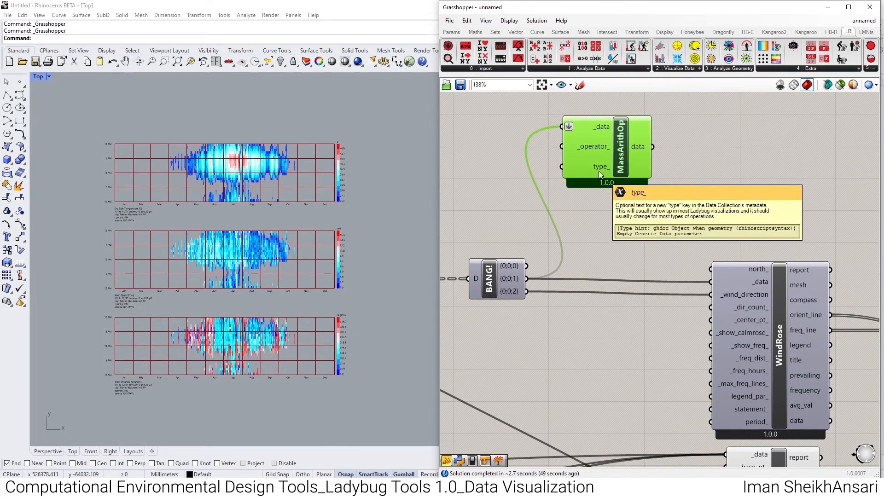
mouse_move(597, 150)
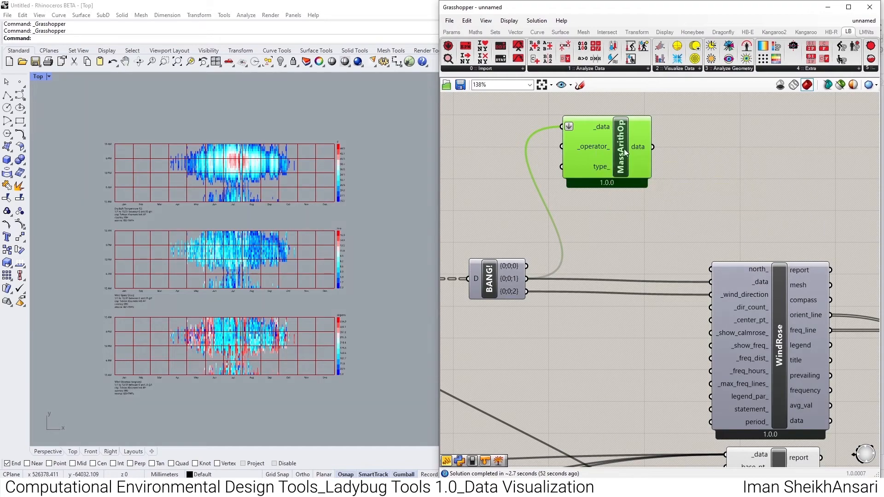
key(Delete)
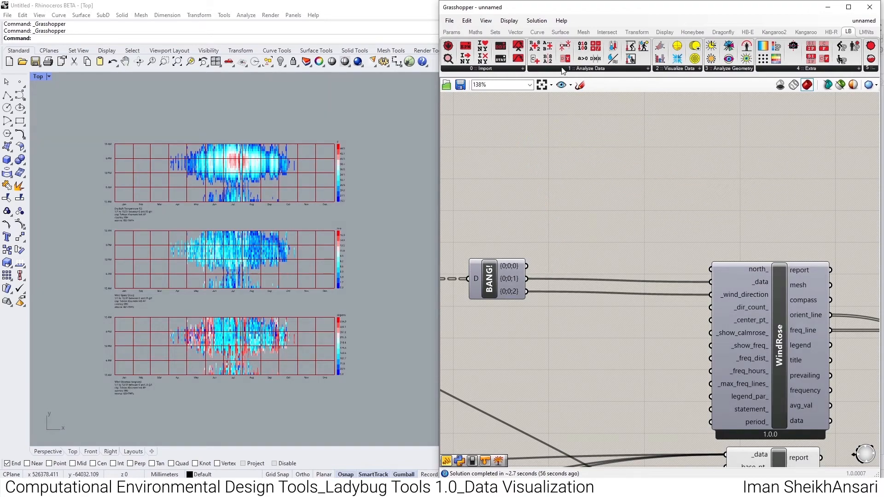
- Add an LB Deconstruct Data component above Explode Tree and connect the {0;0;1} wind speed output to its _data input
click(561, 67)
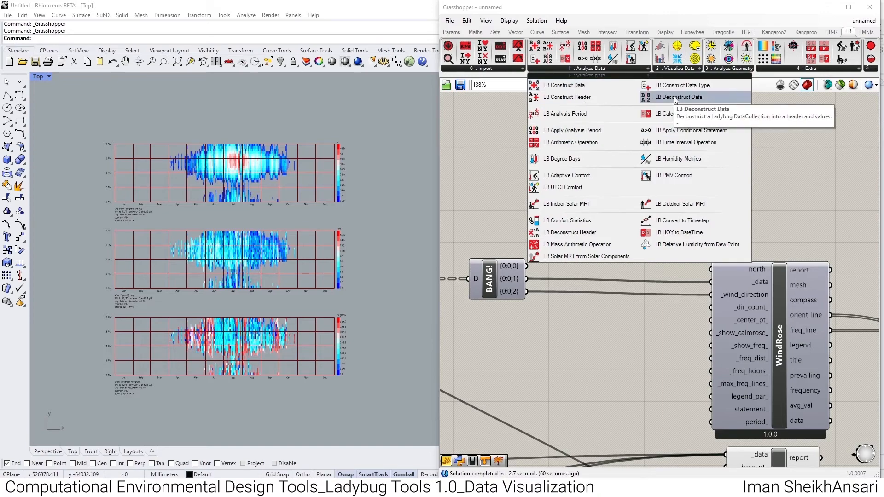
drag(672, 97, 595, 162)
drag(527, 279, 563, 161)
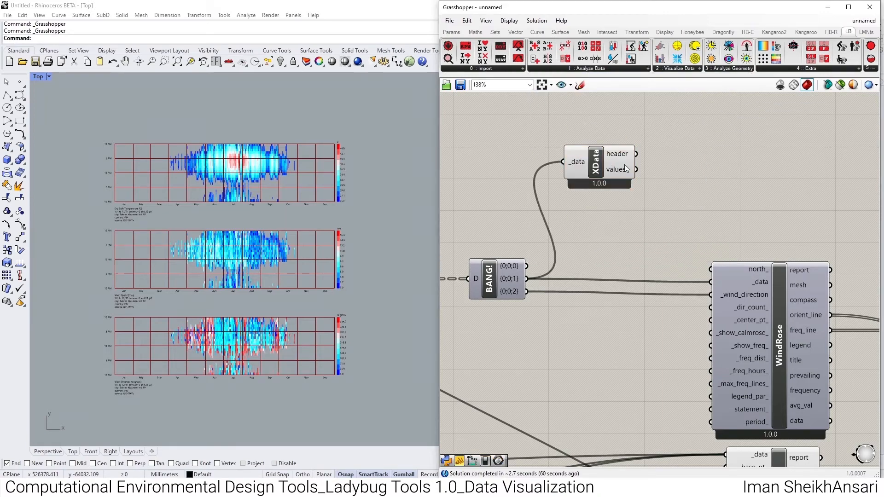
- Add an Average component and connect Deconstruct Data's values output to its input
click(473, 36)
click(509, 68)
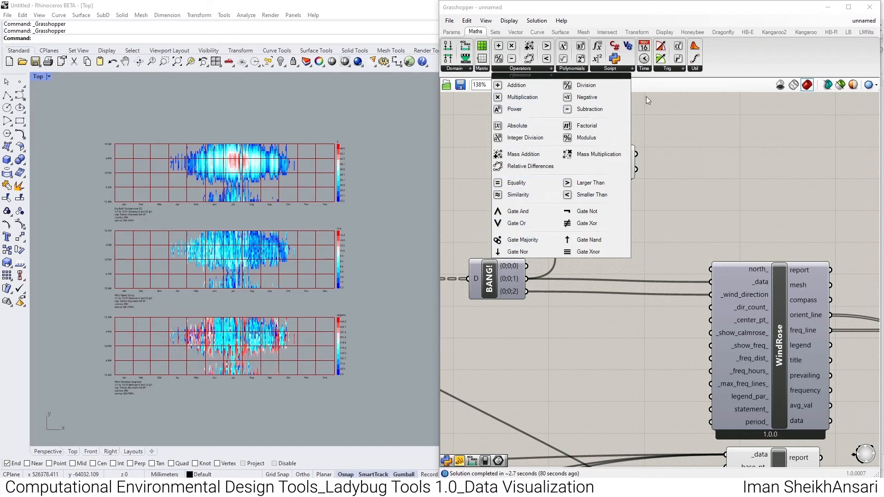
click(575, 68)
click(539, 68)
click(713, 164)
click(694, 68)
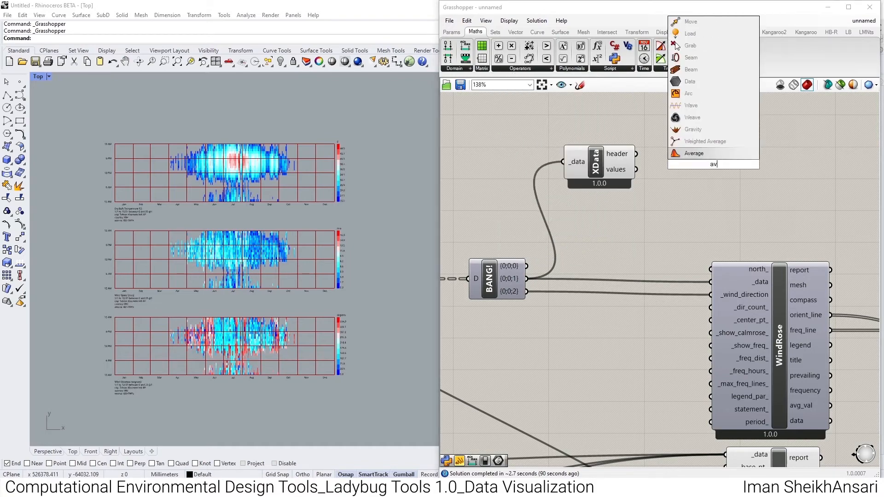
drag(693, 153, 636, 169)
mouse_move(724, 170)
mouse_down()
mouse_move(709, 174)
mouse_move(791, 174)
mouse_move(722, 169)
mouse_up()
- Add a panel beside Average and connect the AM output to it to read the mean filtered wind speed
double_click(757, 171)
text(//)
key(Return)
drag(767, 186, 772, 181)
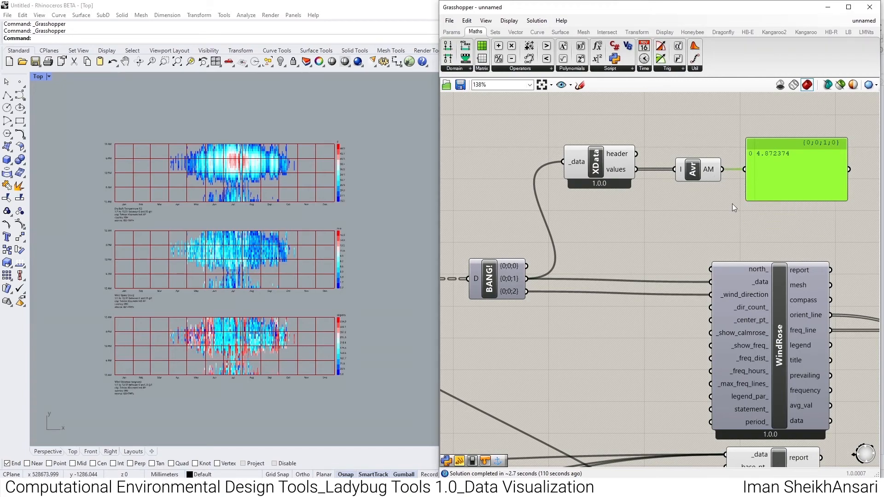
- Replace wind_direction with ImportEPW's relative_humidity in HourlyPlot's _data input, keeping dry bulb temperature and wind speed connected
scroll(763, 156, down, 2)
click(848, 32)
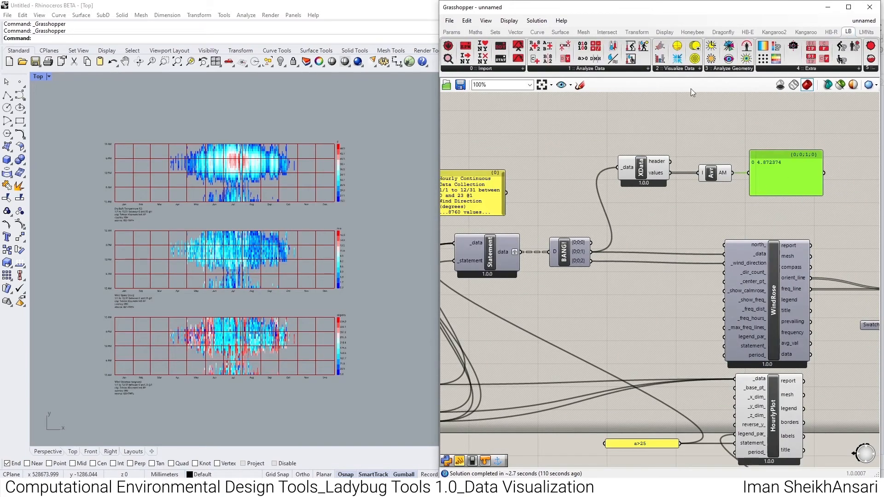
scroll(696, 196, down, 3)
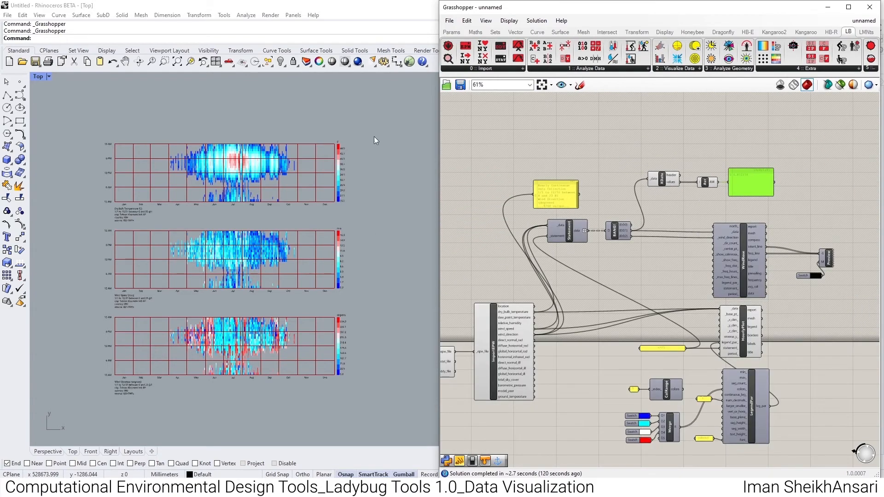
scroll(532, 347, up, 4)
ctrl+drag(536, 322, 773, 303)
scroll(535, 335, down, 3)
scroll(737, 316, up, 3)
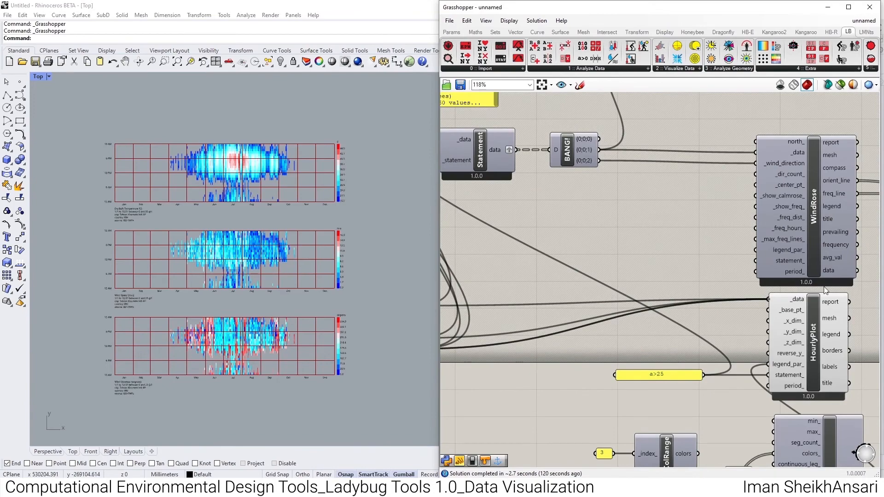
scroll(760, 300, down, 3)
scroll(500, 330, up, 4)
drag(592, 309, 559, 360)
scroll(559, 360, down, 5)
drag(559, 360, 730, 331)
scroll(730, 331, up, 4)
drag(730, 331, 799, 316)
- Examine the relative humidity plot with its legend, the other hourly plots and the ImportEPW outputs available for plotting
scroll(356, 346, up, 5)
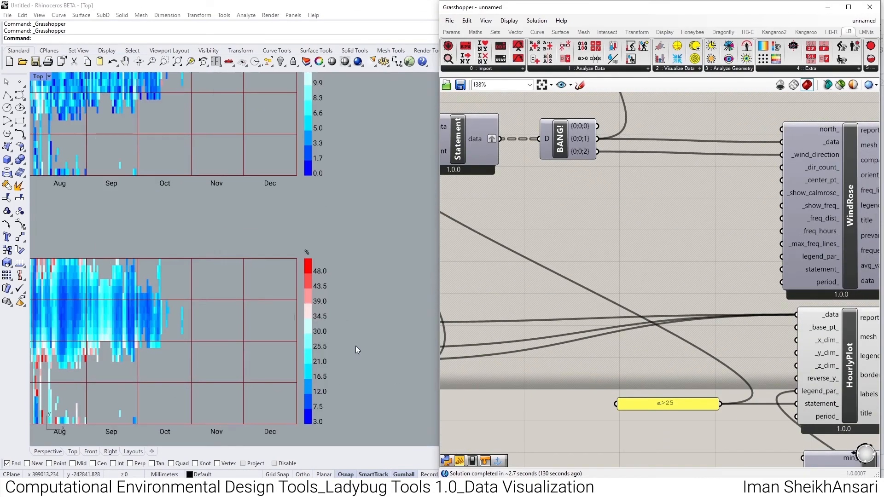
right_drag(213, 313, 334, 314)
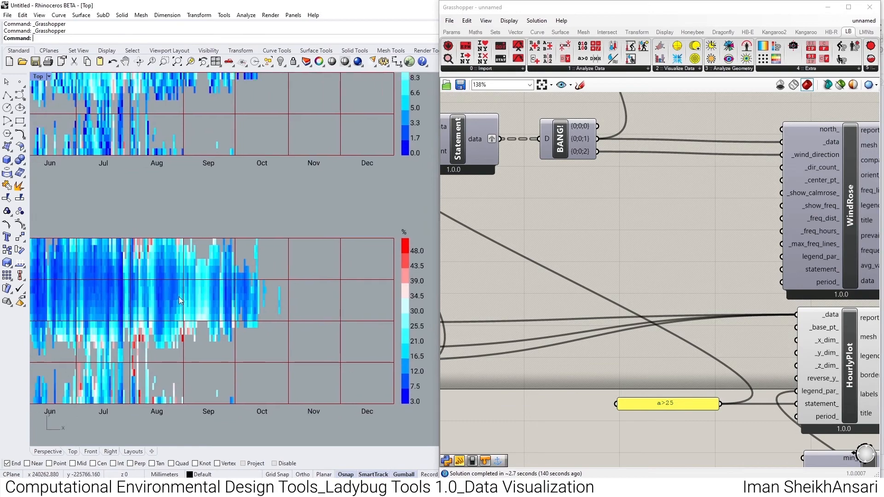
scroll(180, 297, down, 4)
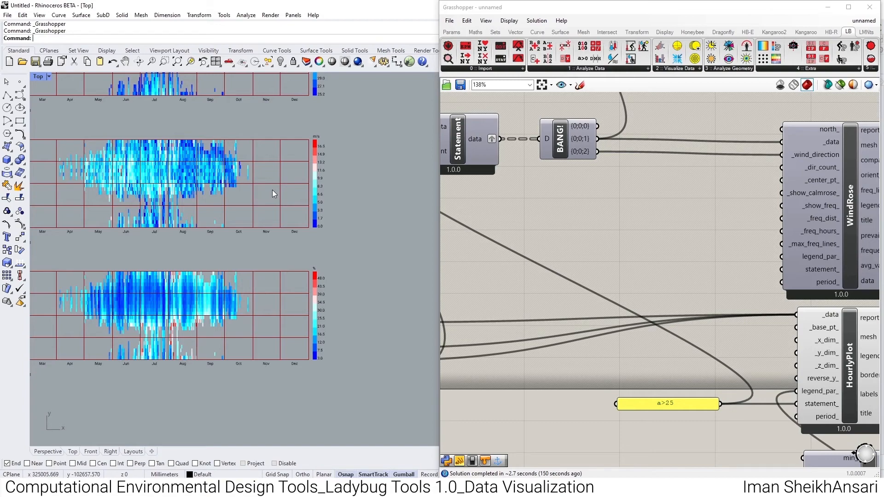
scroll(272, 190, down, 8)
scroll(647, 206, down, 5)
scroll(508, 295, up, 6)
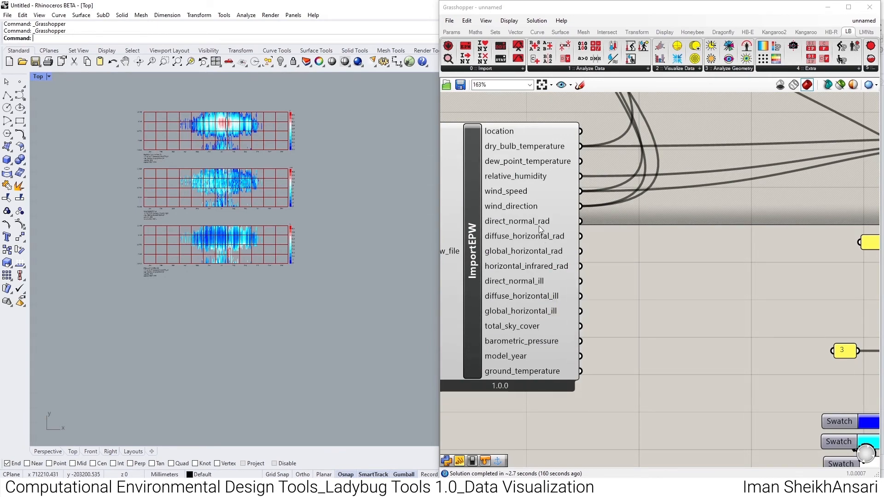
scroll(628, 284, down, 5)
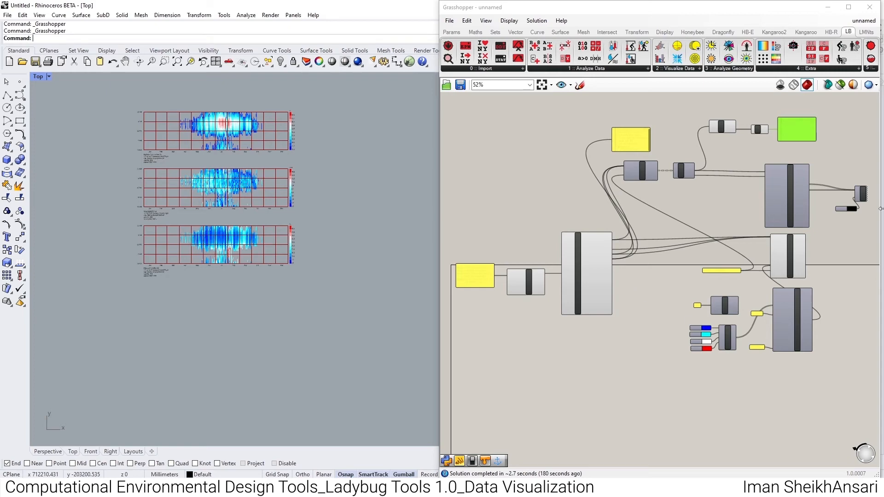
scroll(780, 261, up, 3)
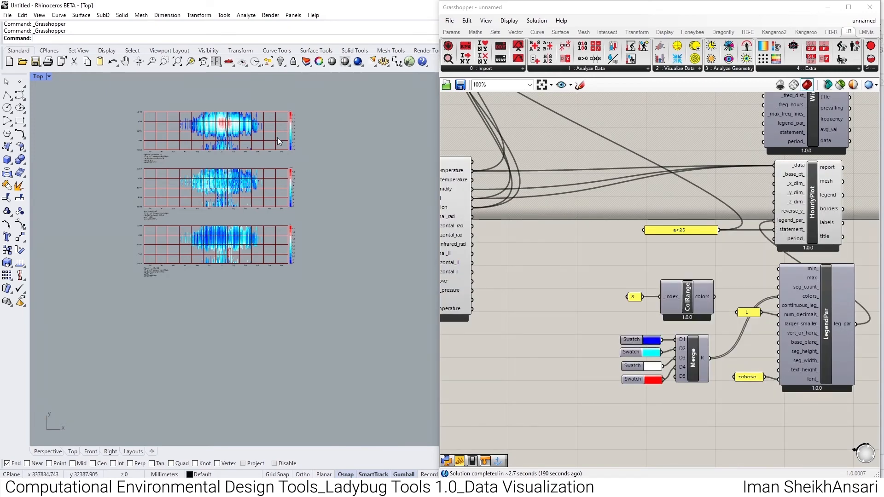
scroll(272, 162, up, 5)
scroll(293, 191, down, 2)
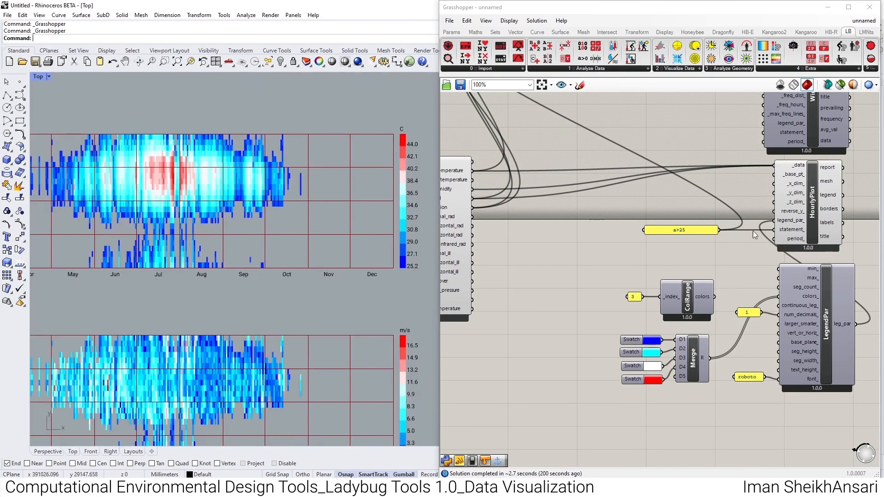
- Bake the HourlyPlot component's geometry into Rhino and close the Grasshopper window
click(814, 218)
middle_click(813, 218)
click(831, 234)
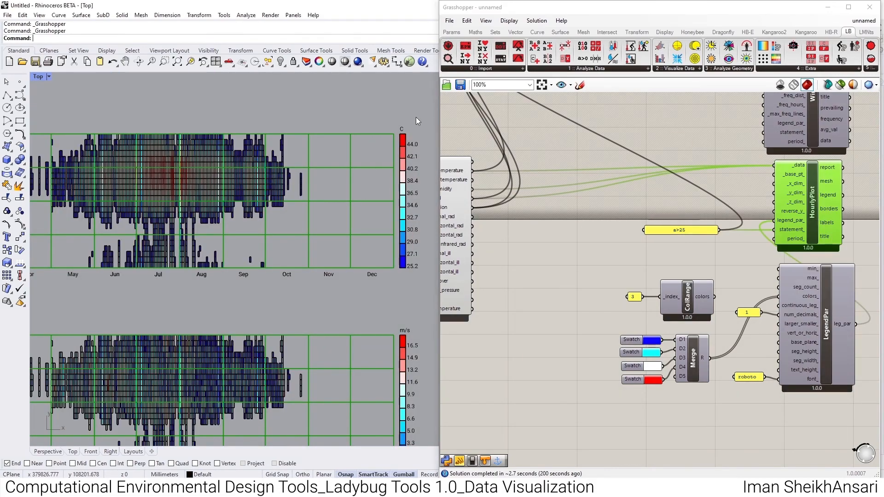
click(541, 130)
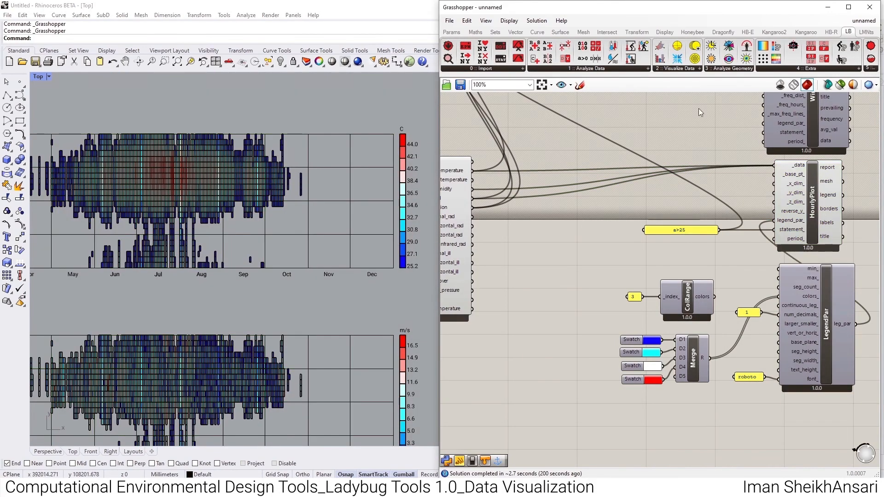
click(876, 7)
- Move the baked Dry Bulb Temperature description text down so that it clears the month labels beneath the first plot
scroll(493, 201, up, 2)
scroll(450, 251, down, 3)
scroll(352, 177, up, 5)
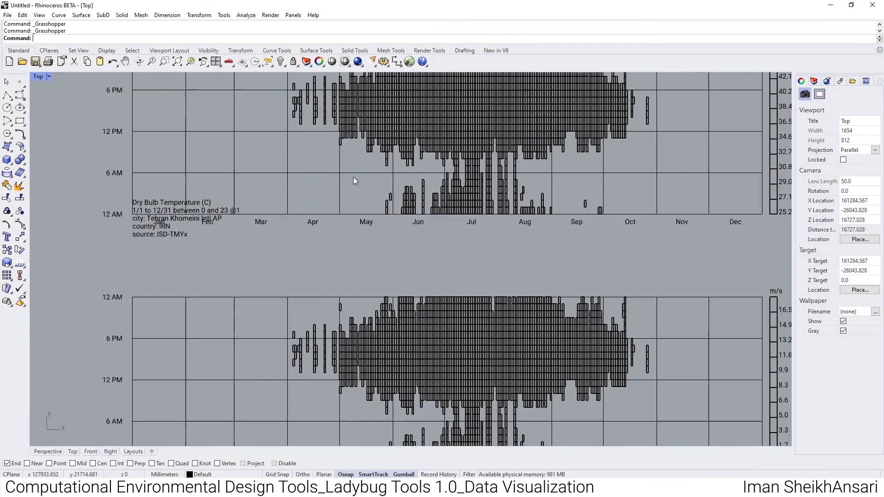
scroll(168, 219, up, 3)
click(164, 229)
scroll(255, 184, down, 1)
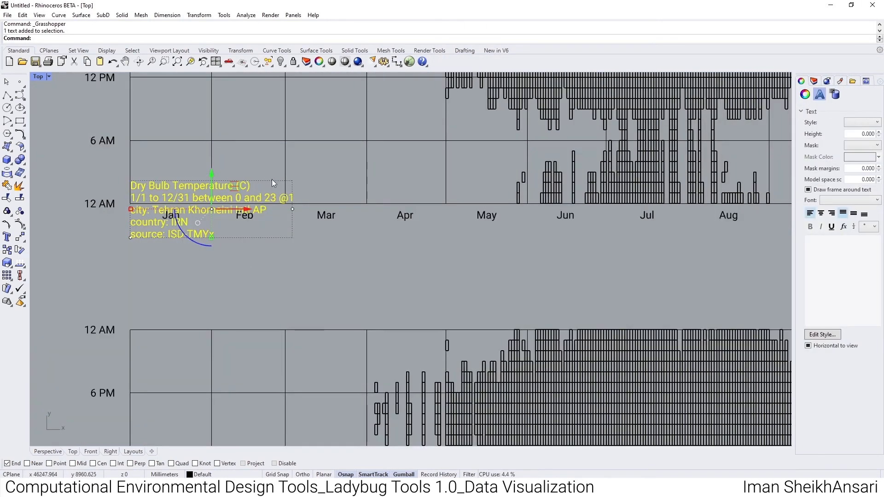
scroll(242, 240, down, 1)
scroll(327, 267, down, 2)
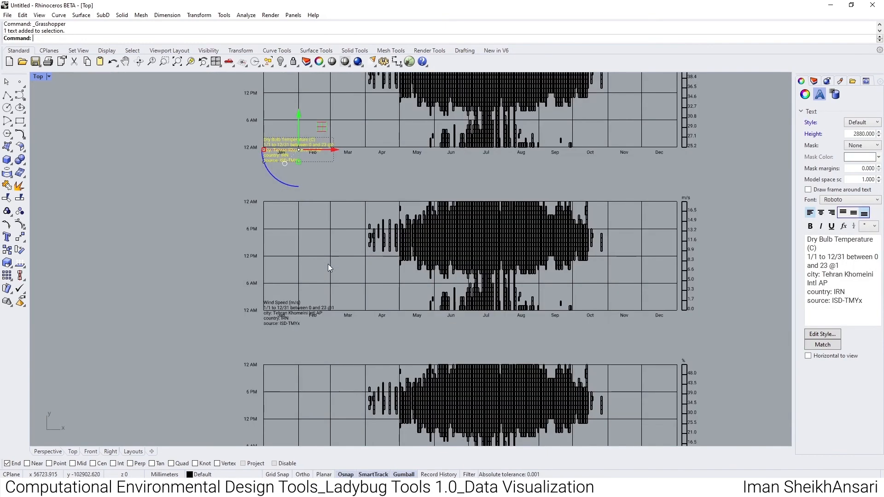
scroll(299, 202, up, 5)
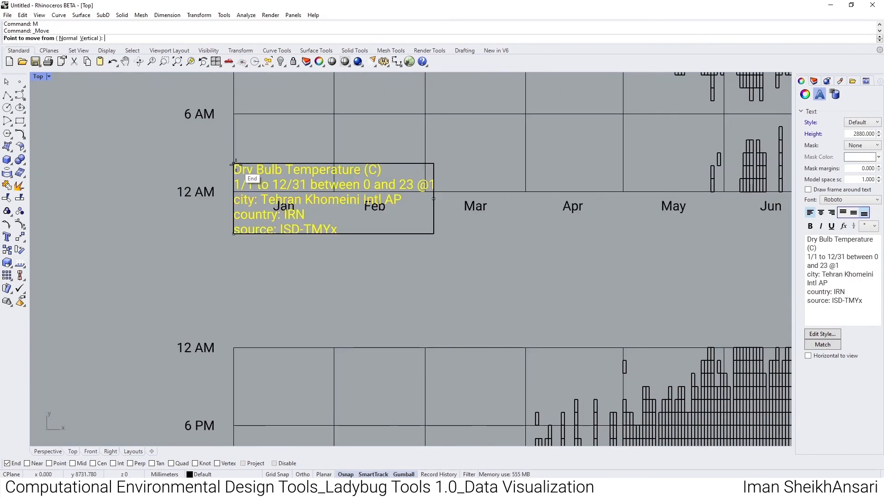
drag(258, 178, 260, 255)
scroll(263, 200, down, 6)
- Select the baked wind speed and relative humidity plots and move them straight down to widen the gap below the first plot
drag(567, 236, 214, 426)
right_drag(318, 297, 297, 238)
text(m)
key(Return)
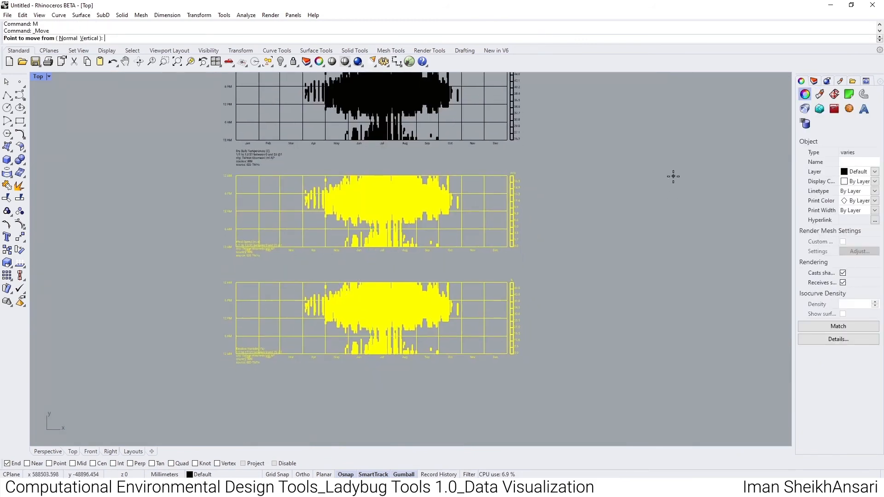
click(576, 179)
click(576, 253)
click(381, 199)
right_drag(381, 200, 382, 276)
- Try the Shaded display mode on the baked dry bulb plot and switch the Top viewport to Rendered
click(39, 76)
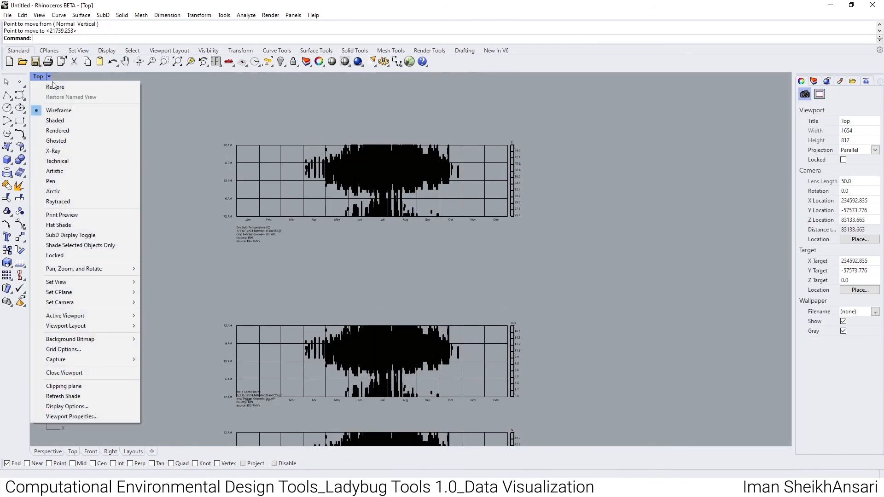
click(55, 120)
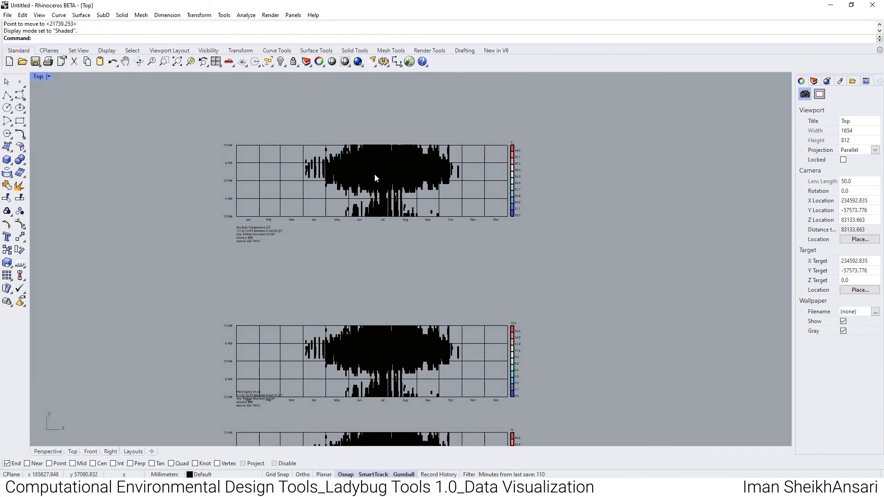
scroll(374, 173, up, 5)
scroll(286, 193, down, 2)
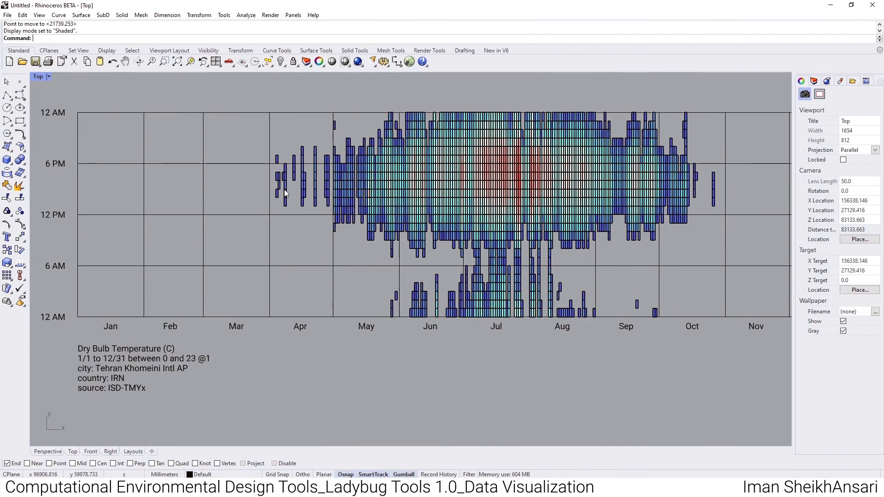
click(46, 78)
click(73, 131)
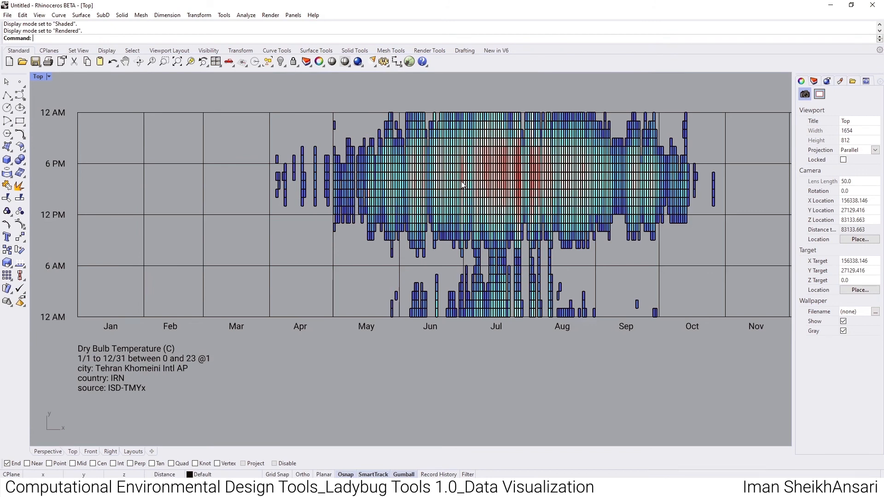
- Set up a Rhino PDF print on A4 paper in landscape orientation with raster output
scroll(454, 183, down, 3)
right_drag(469, 198, 428, 198)
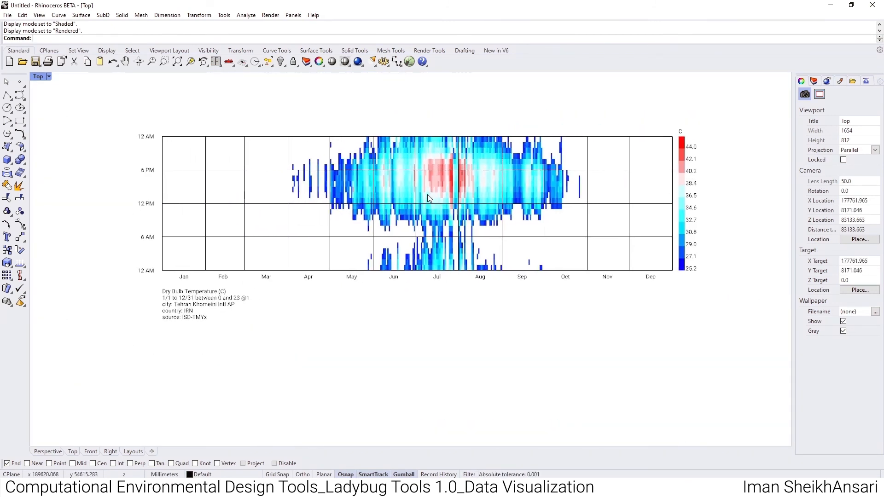
text(print)
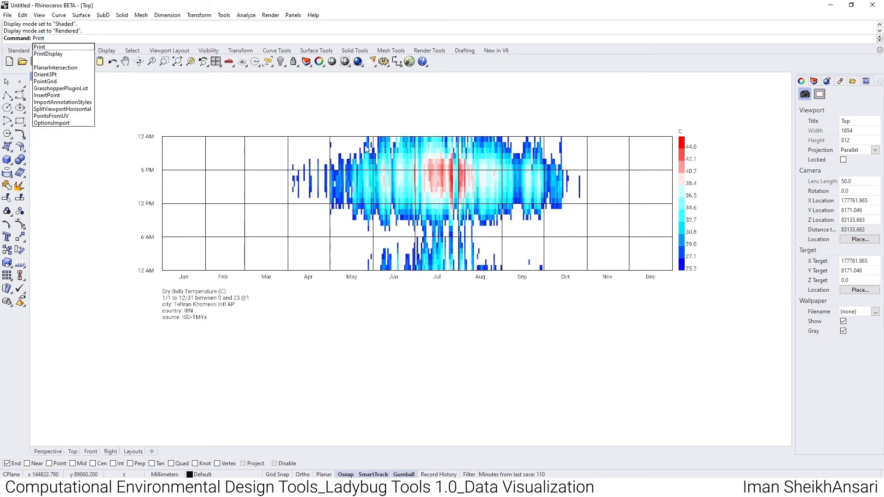
key(Return)
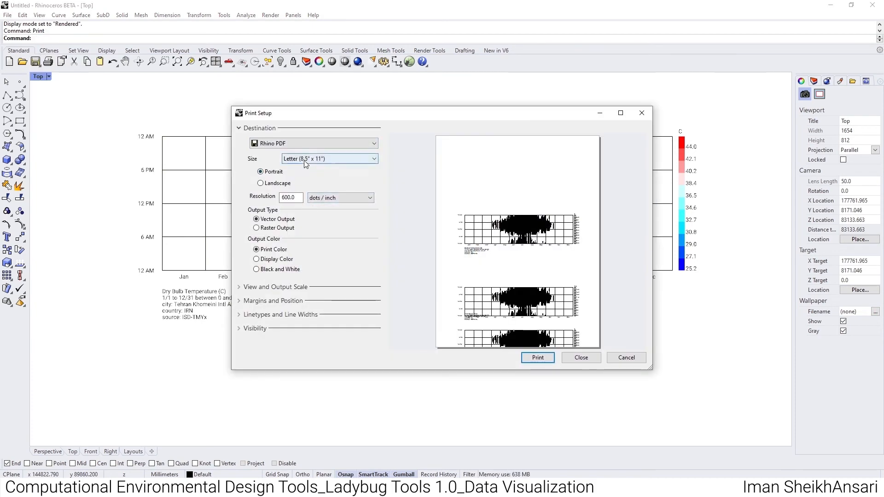
click(304, 159)
click(312, 196)
click(276, 183)
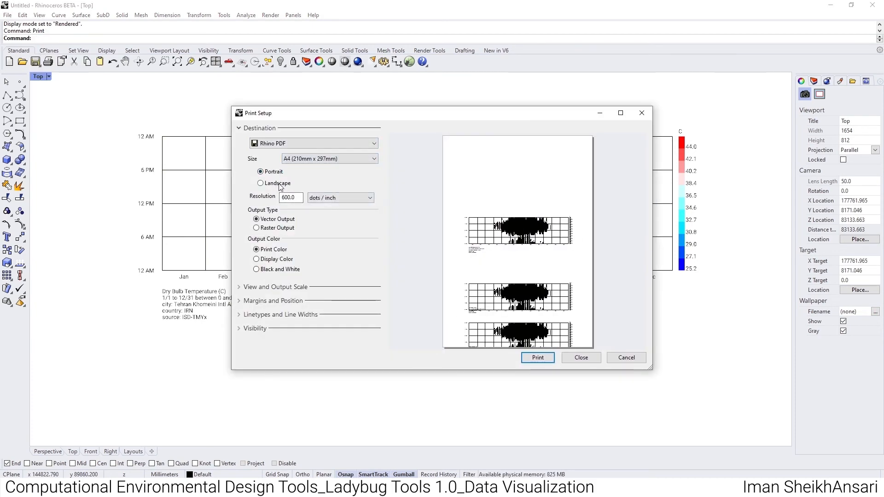
click(273, 230)
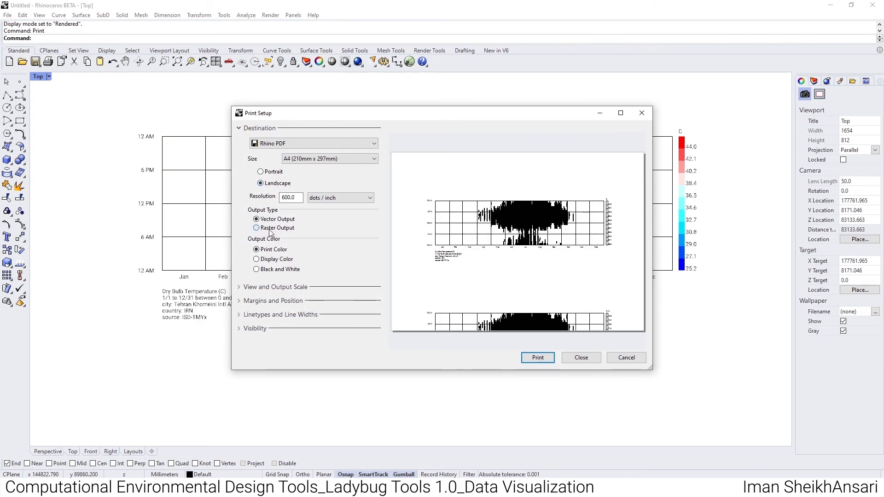
- Define a print window around the dry bulb temperature plot, its legend and description text, and close the print setup without printing
click(281, 288)
click(318, 336)
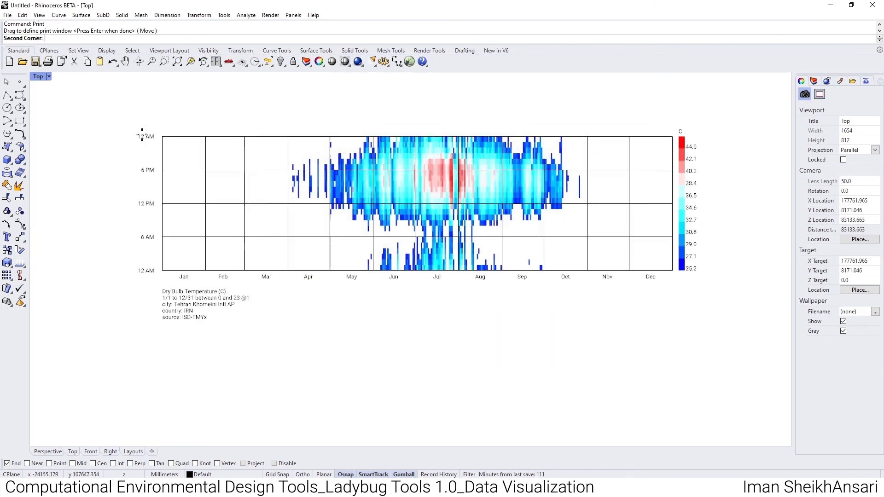
click(129, 120)
click(704, 313)
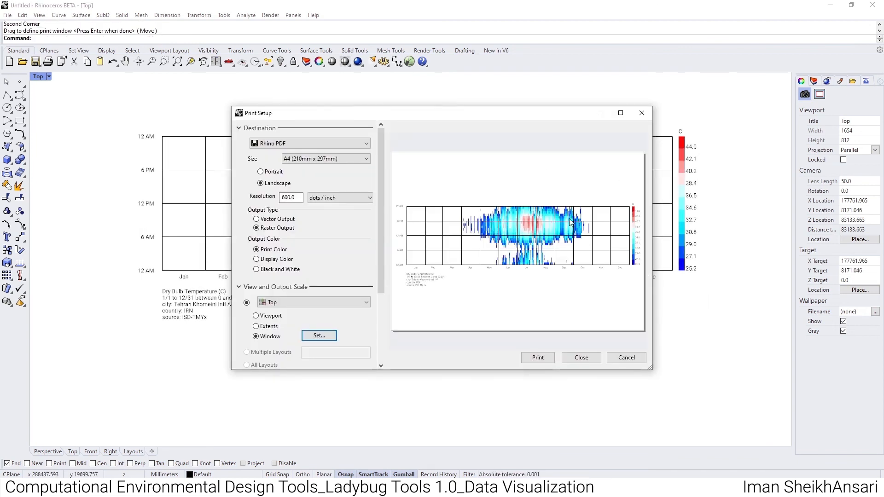
click(641, 113)
- Start a capture of the Top viewport to file, set its resolution to 1920 x 1080, and close the settings without saving
click(48, 77)
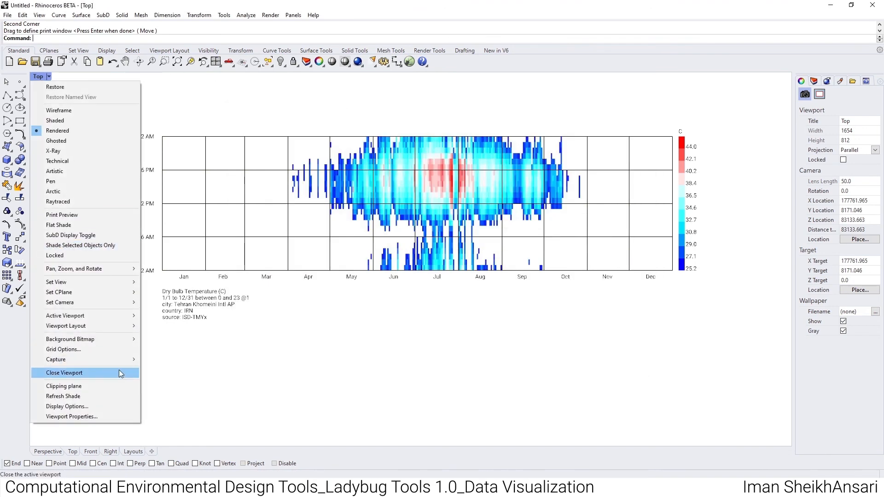
mouse_move(123, 359)
click(159, 368)
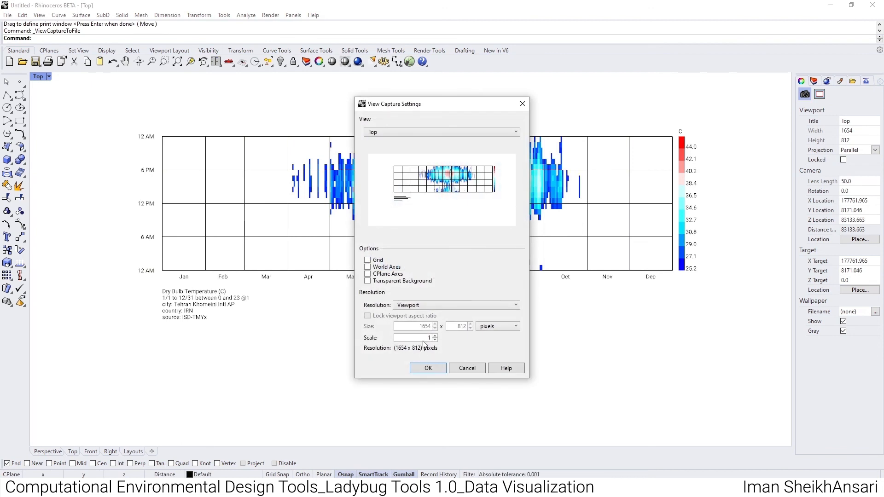
click(423, 304)
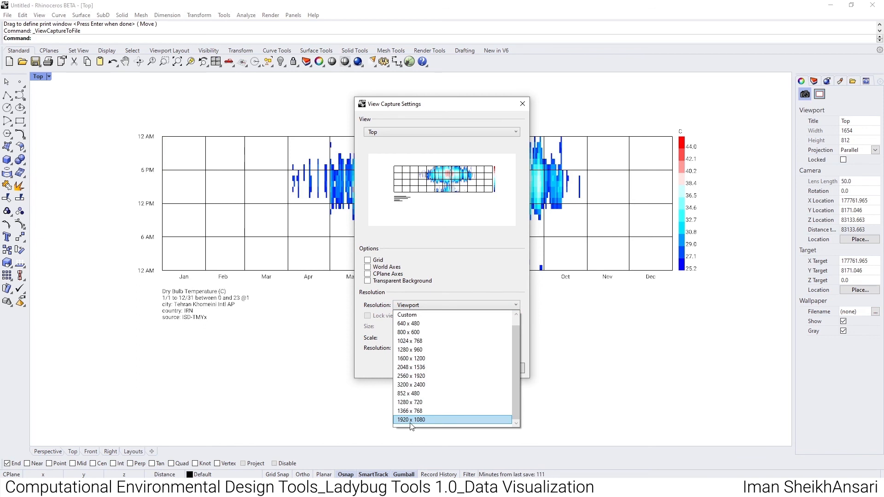
click(410, 422)
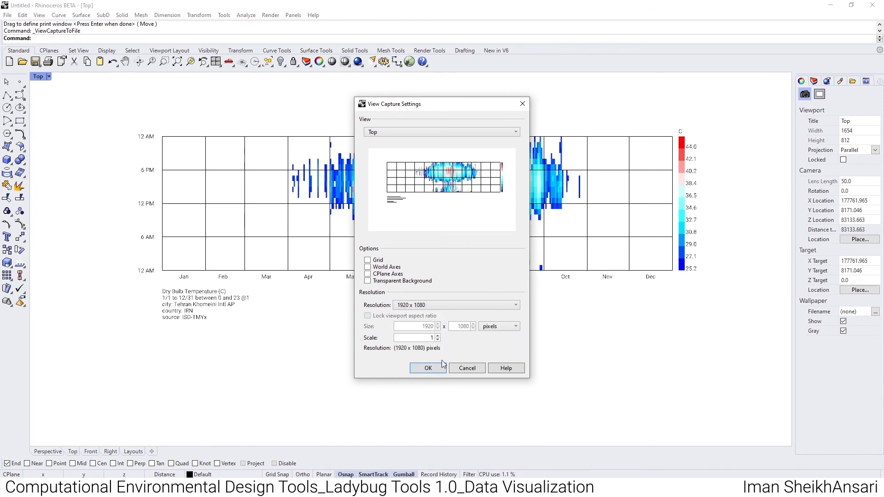
click(523, 102)
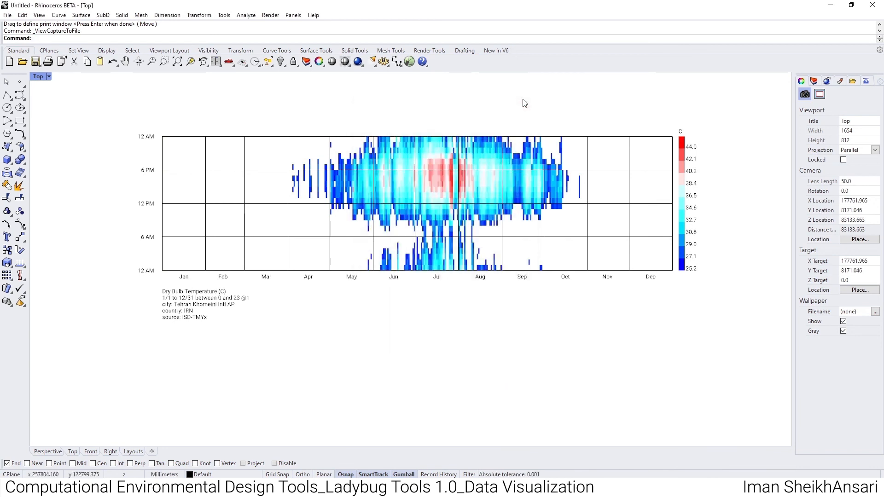